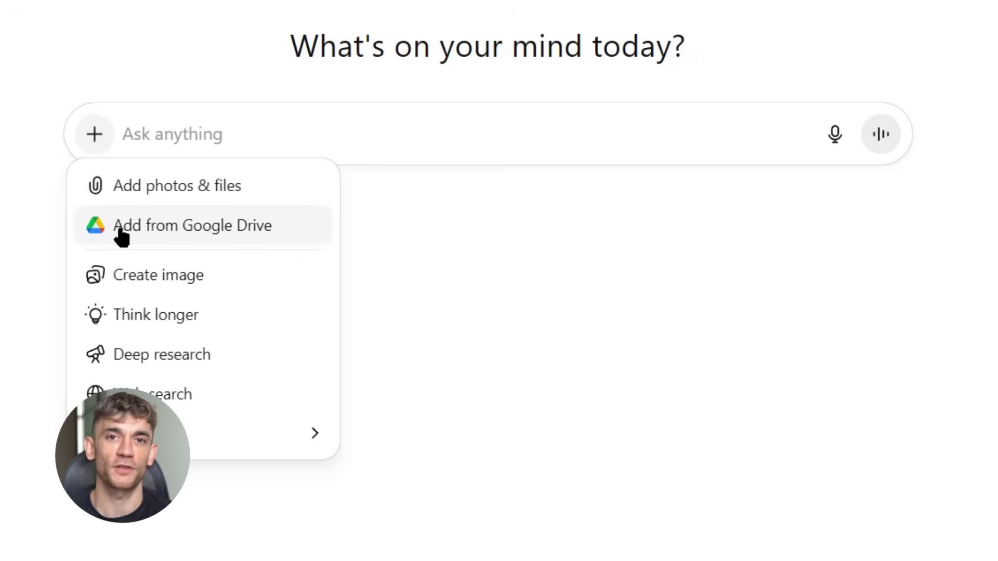
# Open and dismiss the prompt's add-on options menu a couple of times
pyautogui.click(268, 432)
pyautogui.press('Escape')
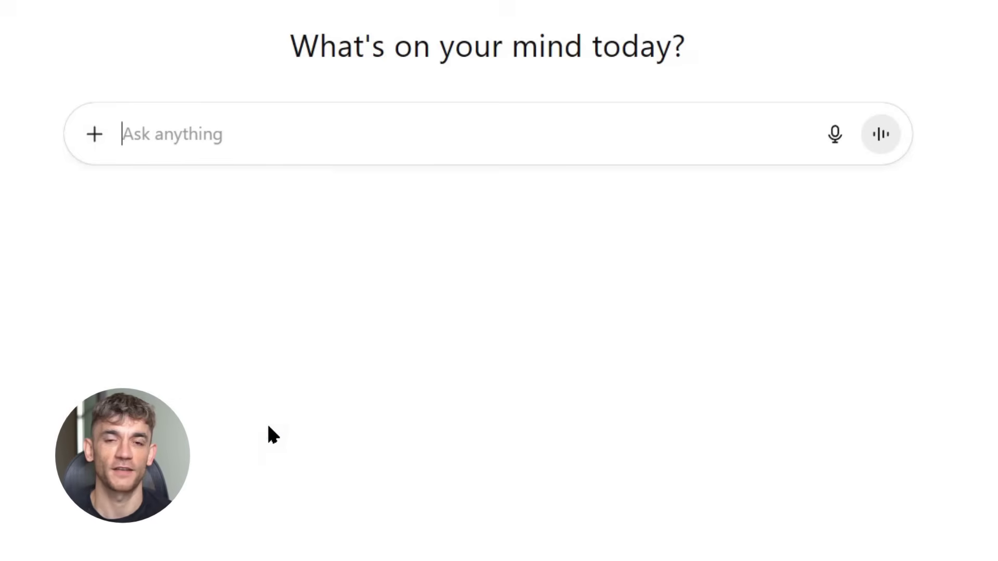
pyautogui.click(94, 136)
pyautogui.moveTo(211, 439)
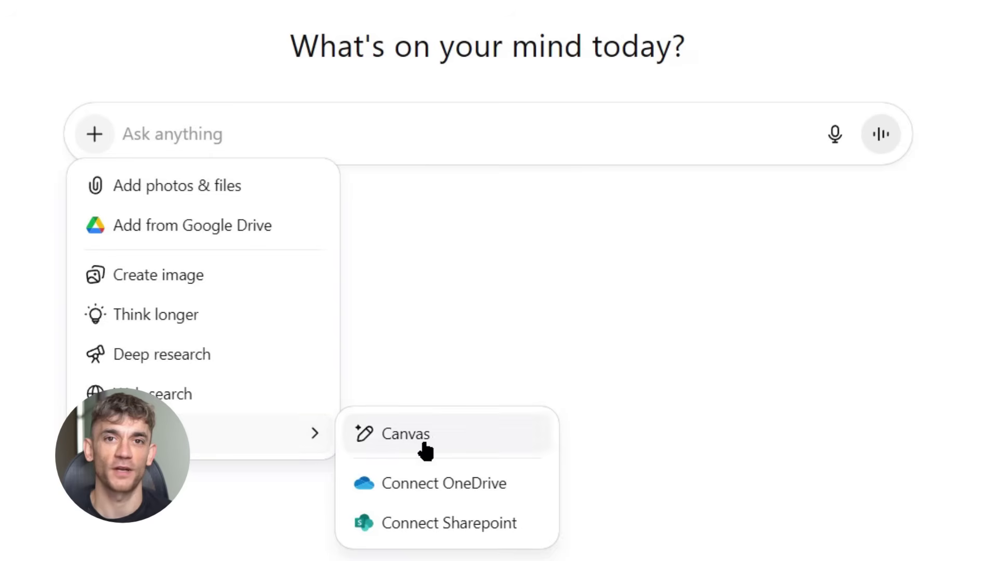
pyautogui.click(218, 515)
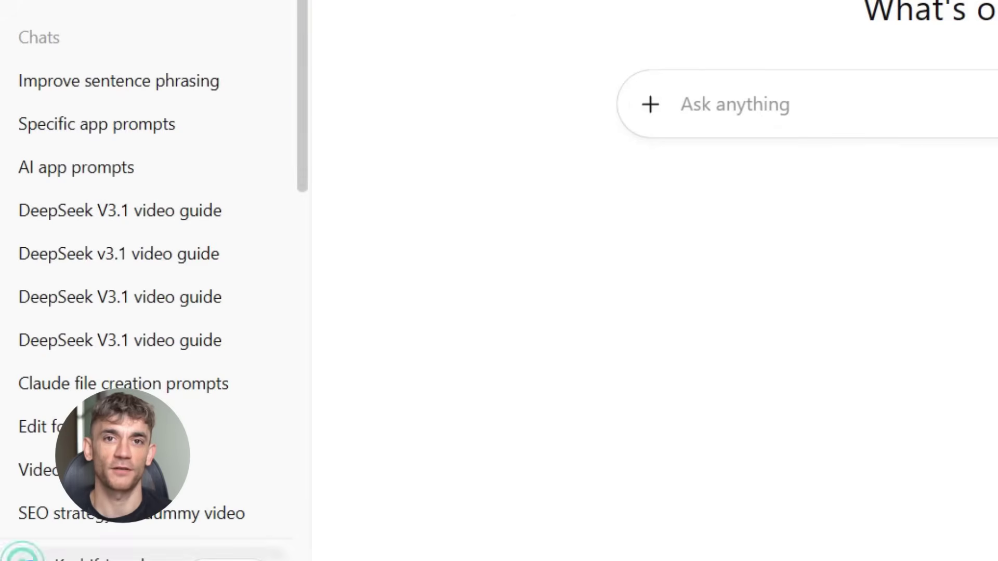
# Go to Settings from the account menu and show the Connected apps section
pyautogui.click(156, 556)
pyautogui.click(86, 415)
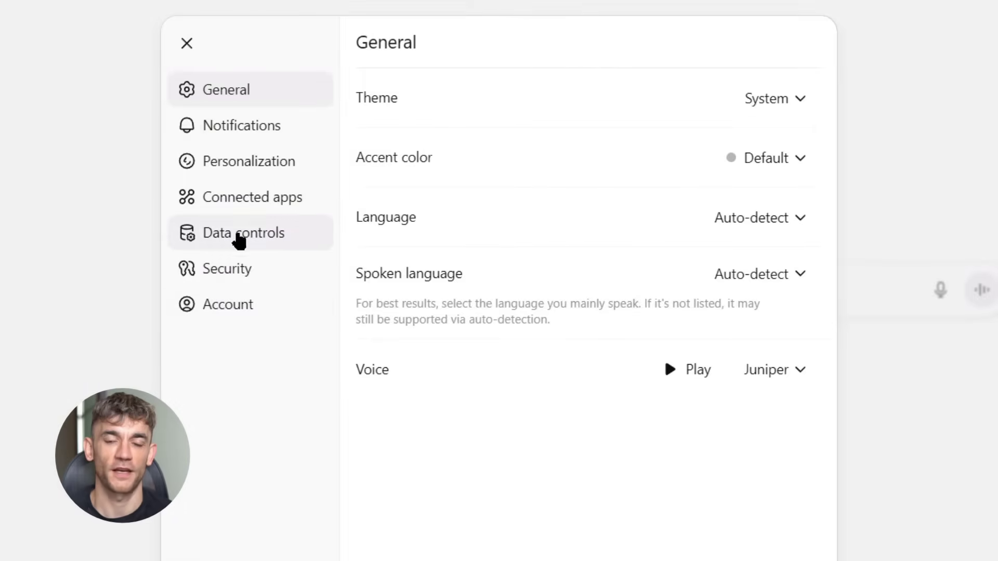
pyautogui.click(257, 208)
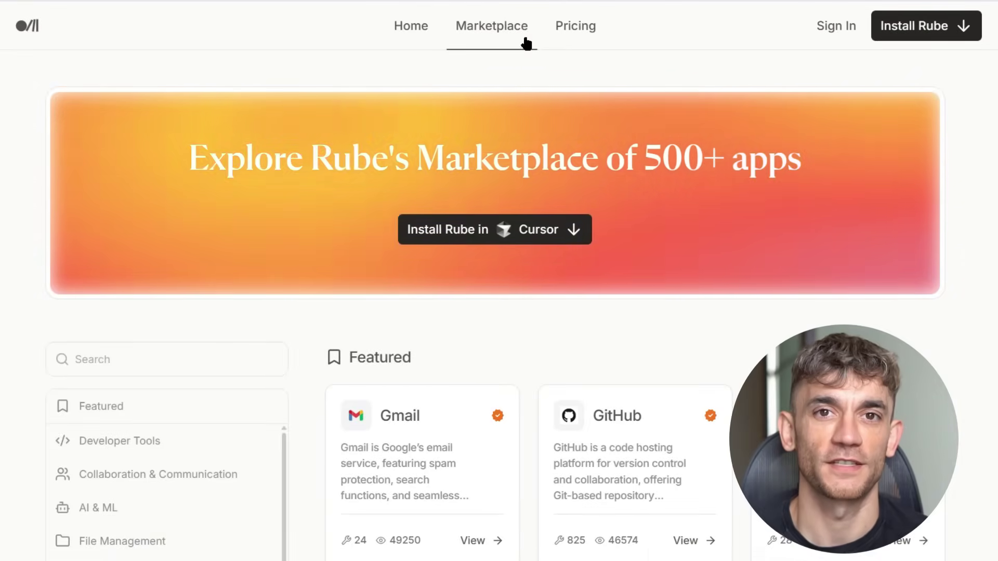
# Scroll the Rube Marketplace and open the Notion app's details page
pyautogui.scroll(-7, 512, 55)
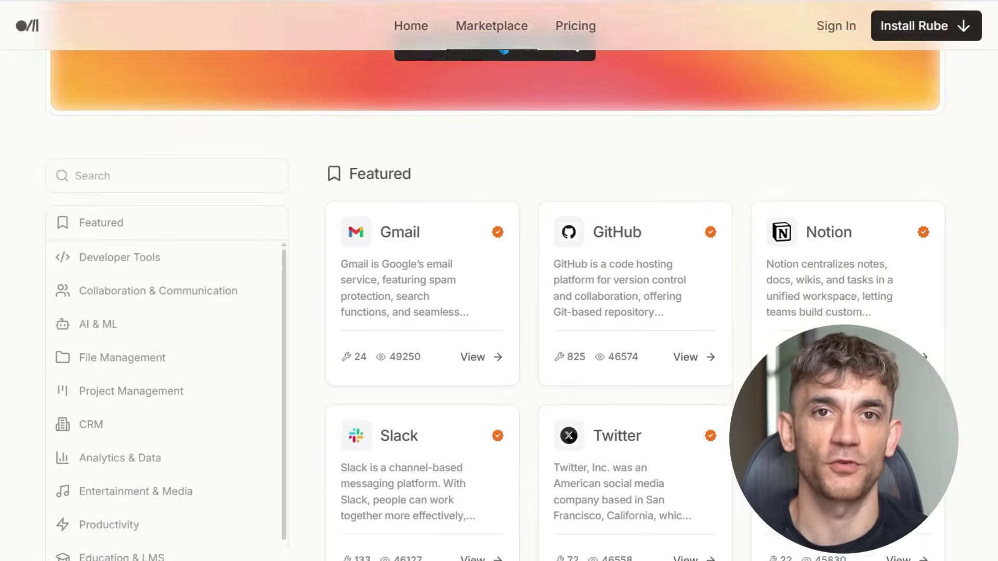
pyautogui.scroll(-14, 634, 292)
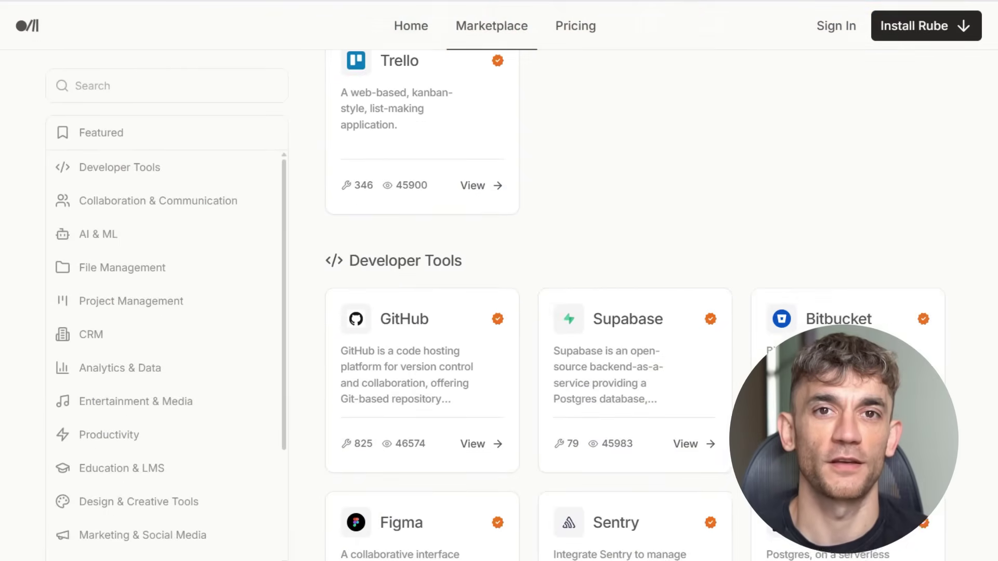
pyautogui.scroll(-15, 634, 291)
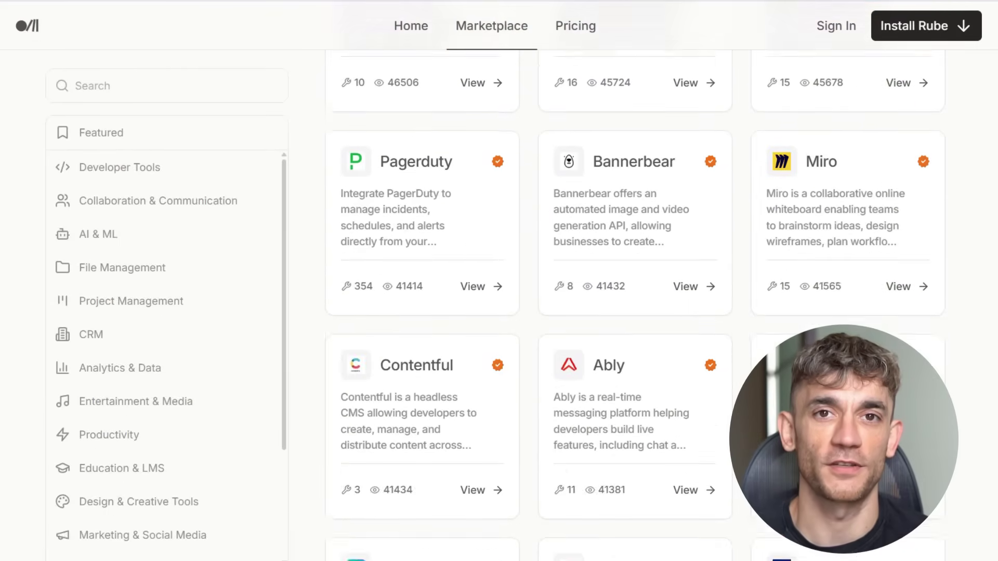
pyautogui.scroll(-18, 635, 291)
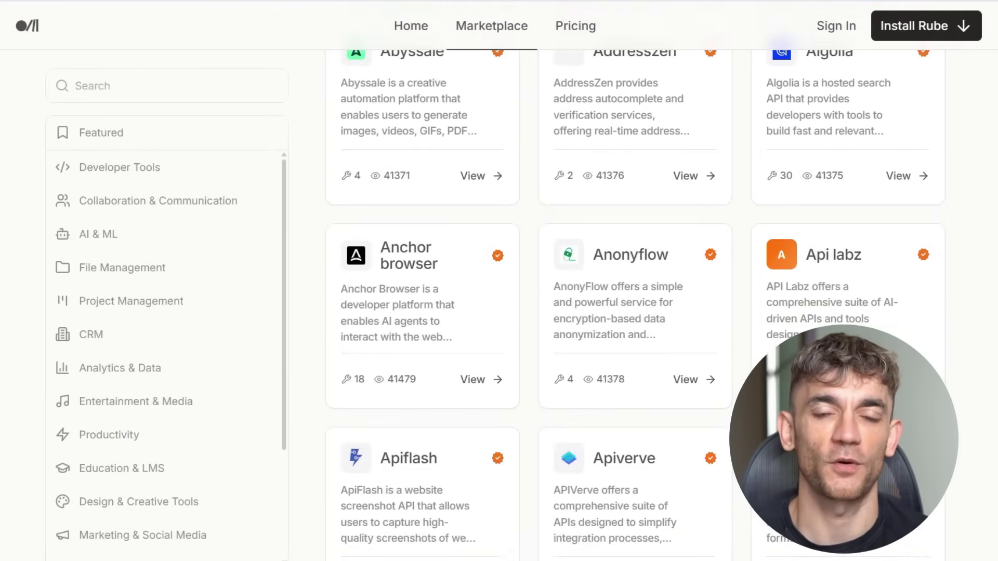
pyautogui.scroll(-6, 634, 291)
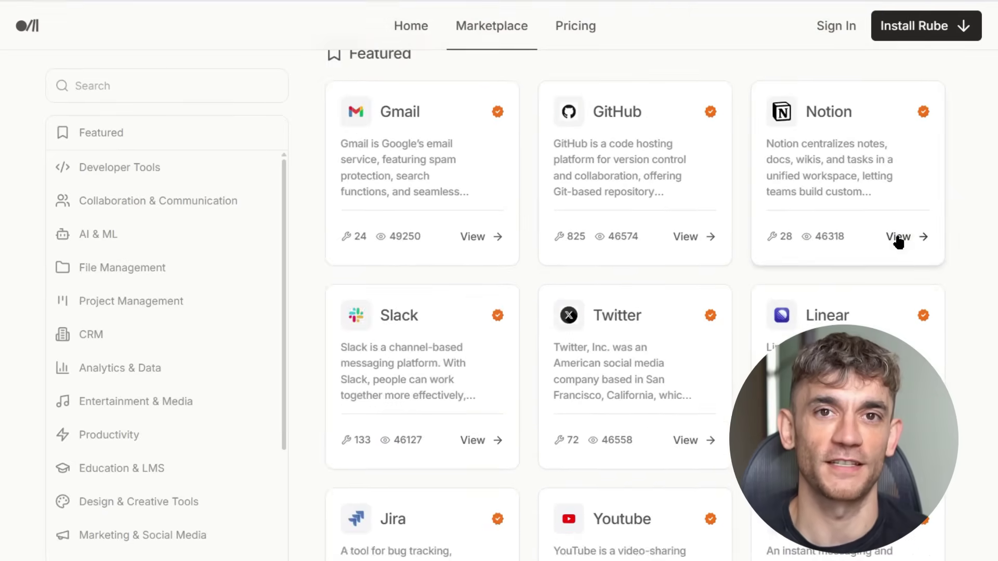
pyautogui.click(896, 237)
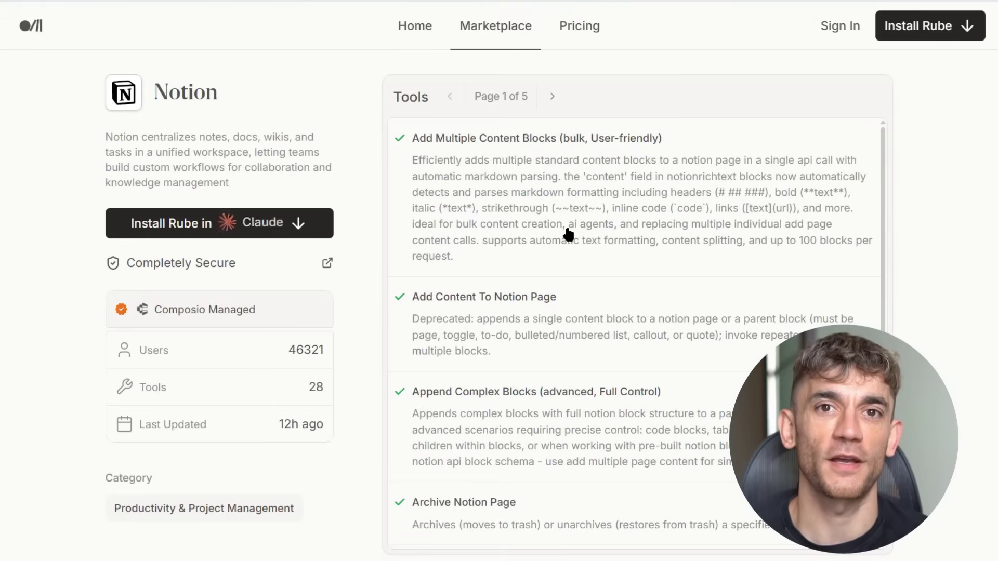
# Bring up the Rube-in-ChatGPT install guide and highlight the line about 500+ apps
pyautogui.scroll(-2, 568, 229)
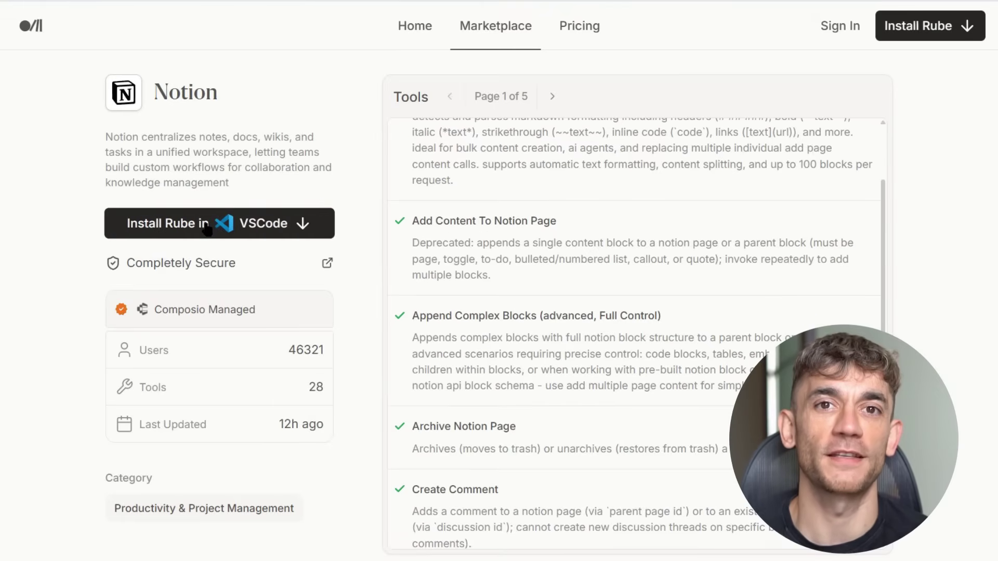
pyautogui.click(323, 223)
pyautogui.scroll(-6, 650, 359)
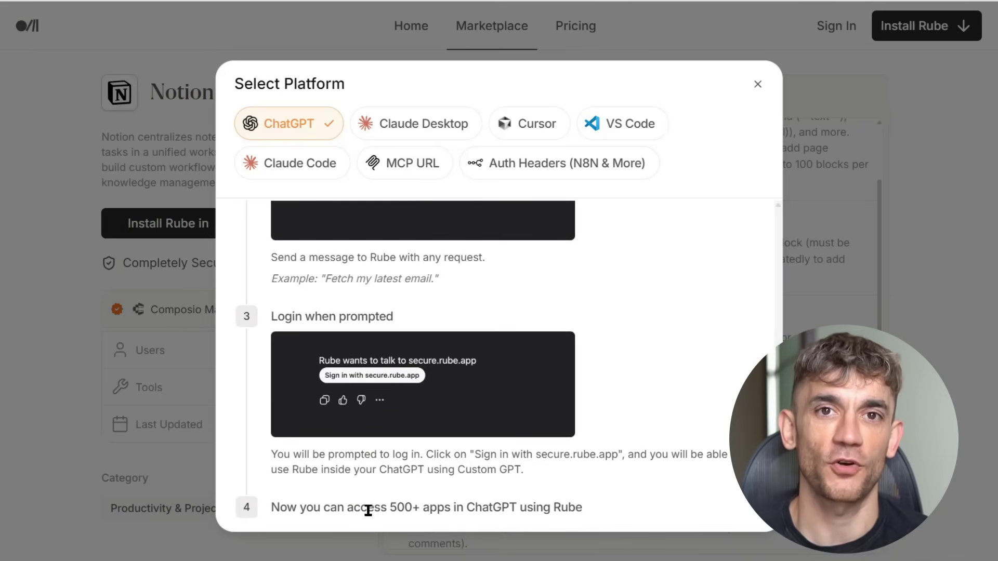
pyautogui.click(275, 511)
pyautogui.moveTo(278, 512); pyautogui.dragTo(588, 499)
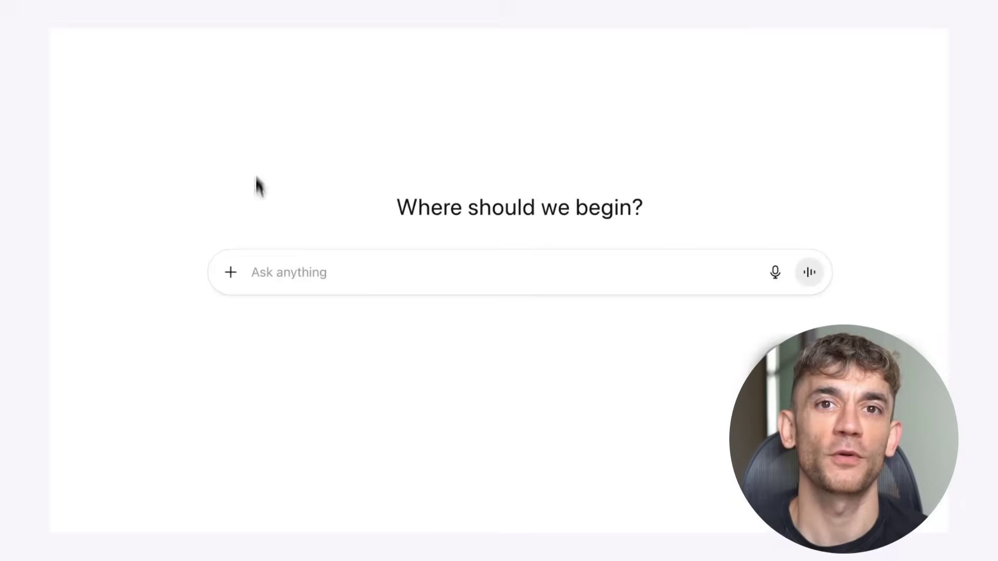
# Turn on Developer Mode for the chat and list the available sources, including Zapier
pyautogui.click(230, 275)
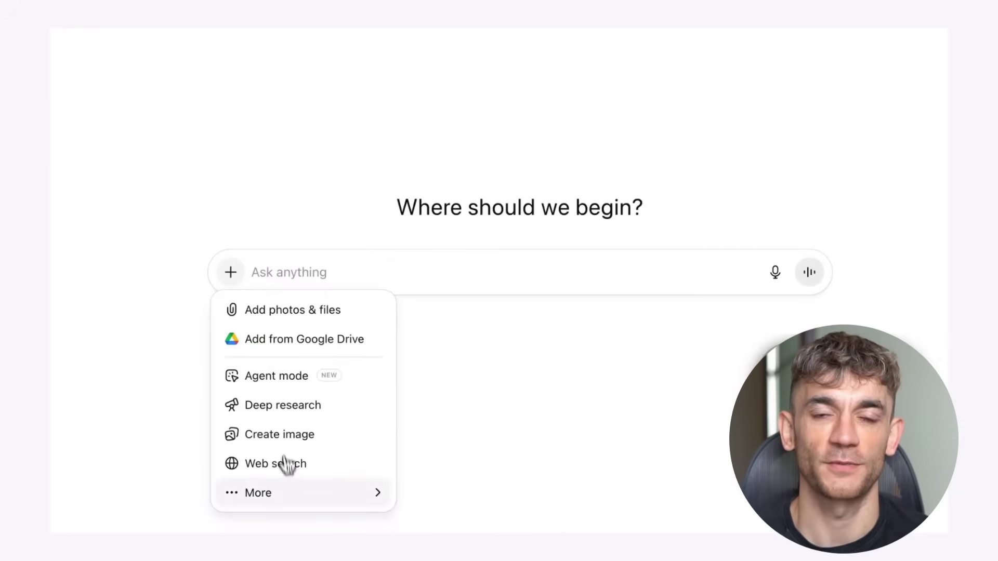
pyautogui.moveTo(289, 500)
pyautogui.click(431, 479)
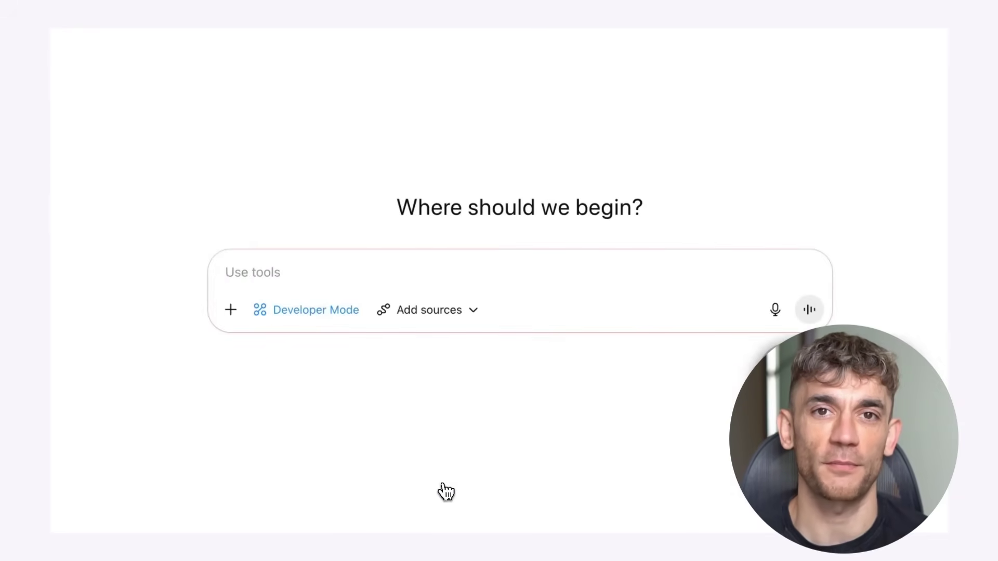
pyautogui.click(431, 312)
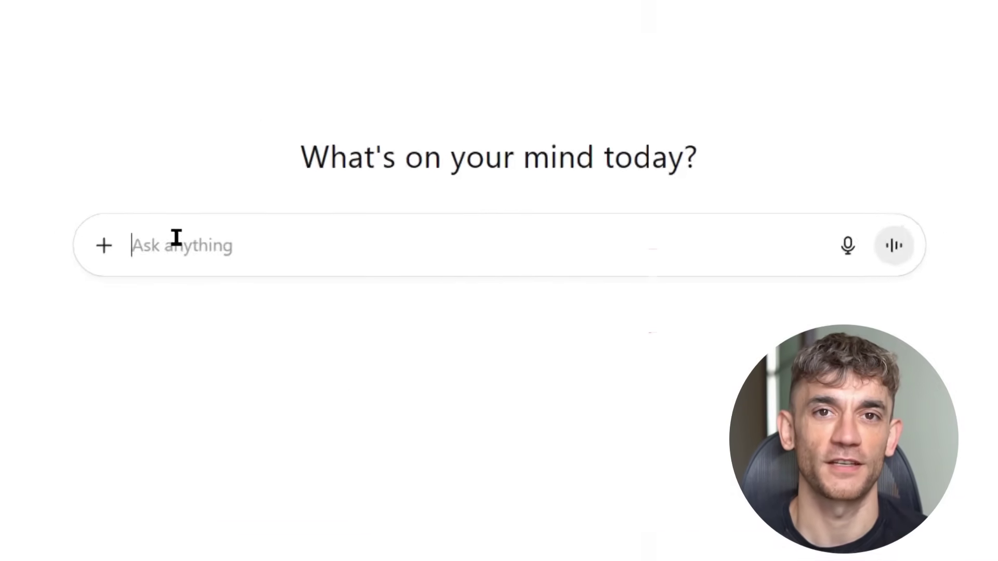
# Type the prompt asking to check emails for refund requests, then view the Zapier refund DM in Slack
pyautogui.write('c')
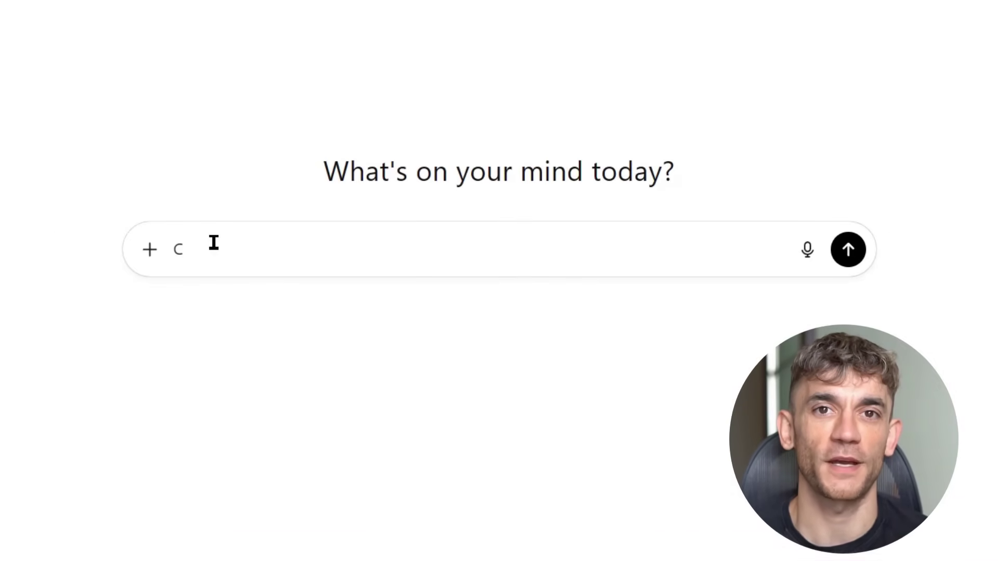
pyautogui.write('heck my emails f')
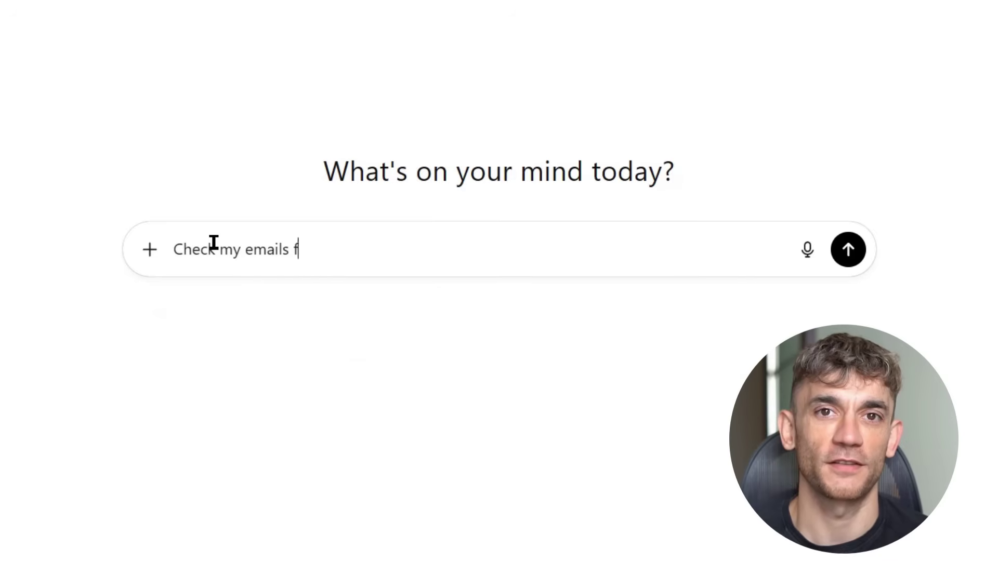
pyautogui.write('roor any refund requests and if there is any then process the refund via')
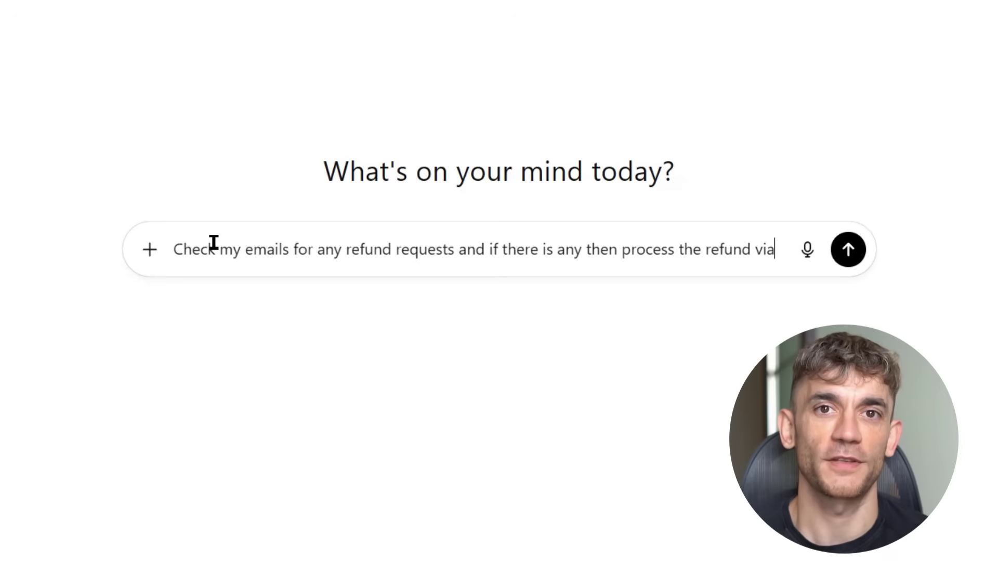
pyautogui.write('stru')
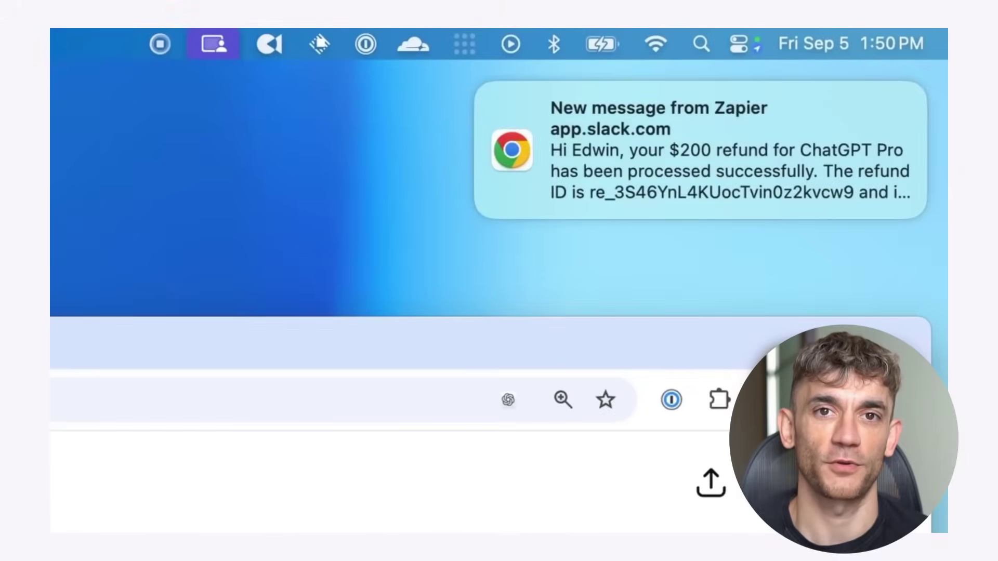
pyautogui.click(623, 178)
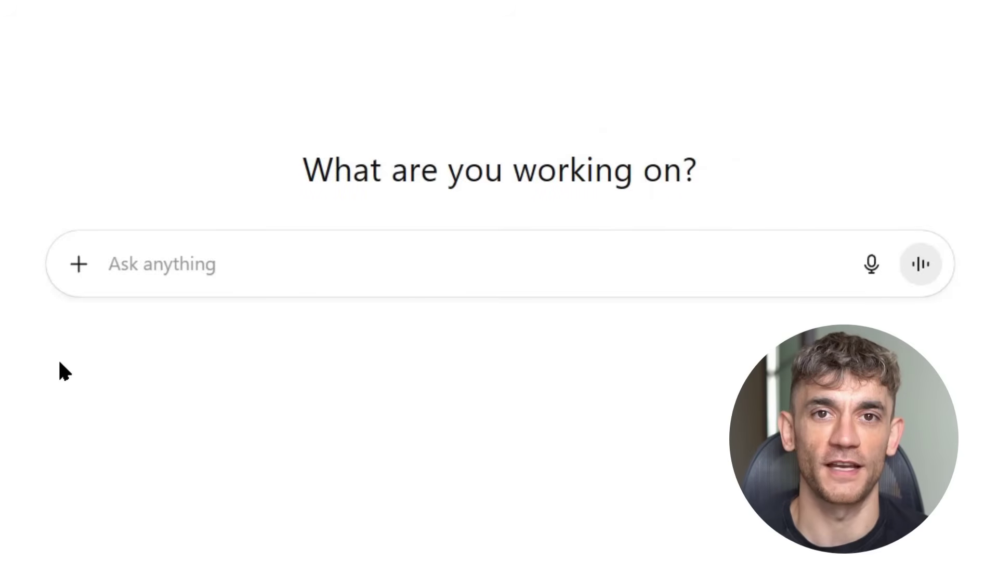
# Type the request to create a project folder, upload the proposal and share it with the team
pyautogui.write('Create')
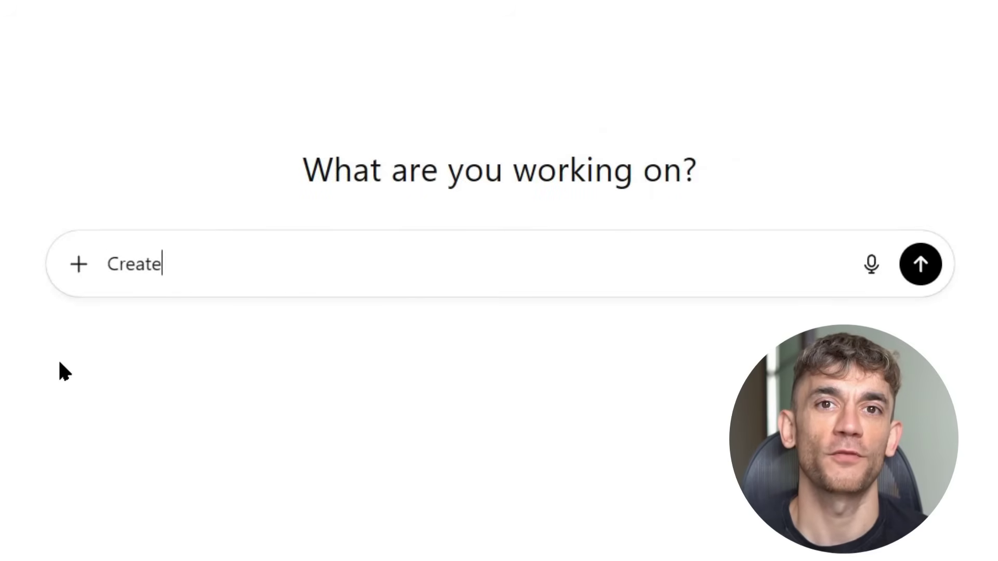
pyautogui.write(' a project folder for Jonson account upload the proposal we discusse')
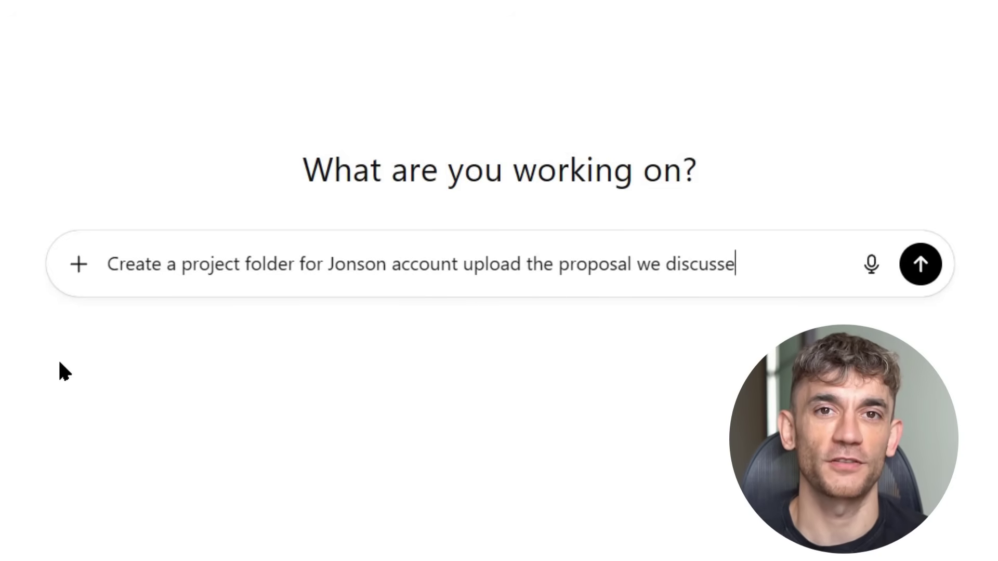
pyautogui.write('are it with the team')
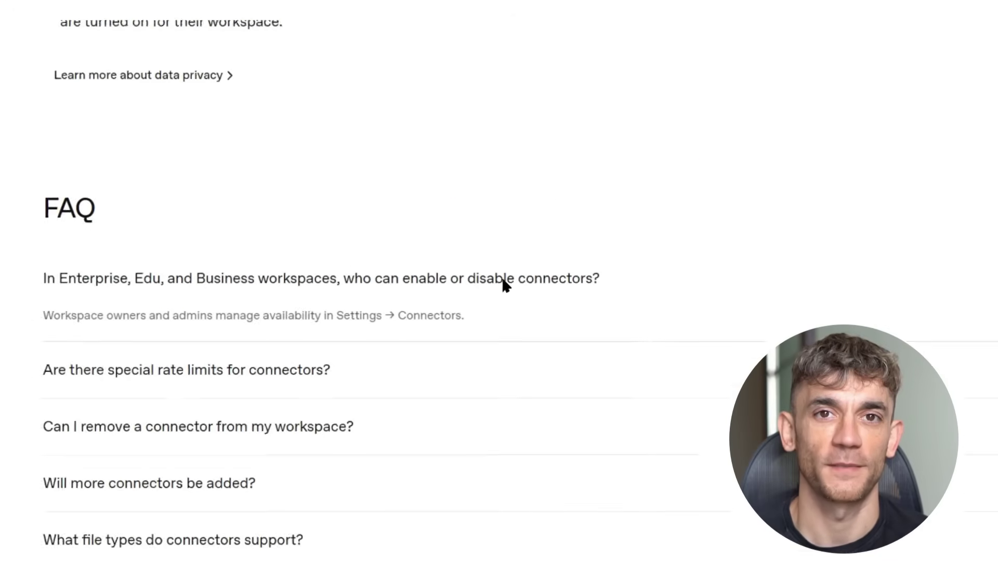
# Highlight the 'Connectors in ChatGPT' title and the connectors section heading
pyautogui.scroll(15, 503, 283)
pyautogui.scroll(10, 503, 285)
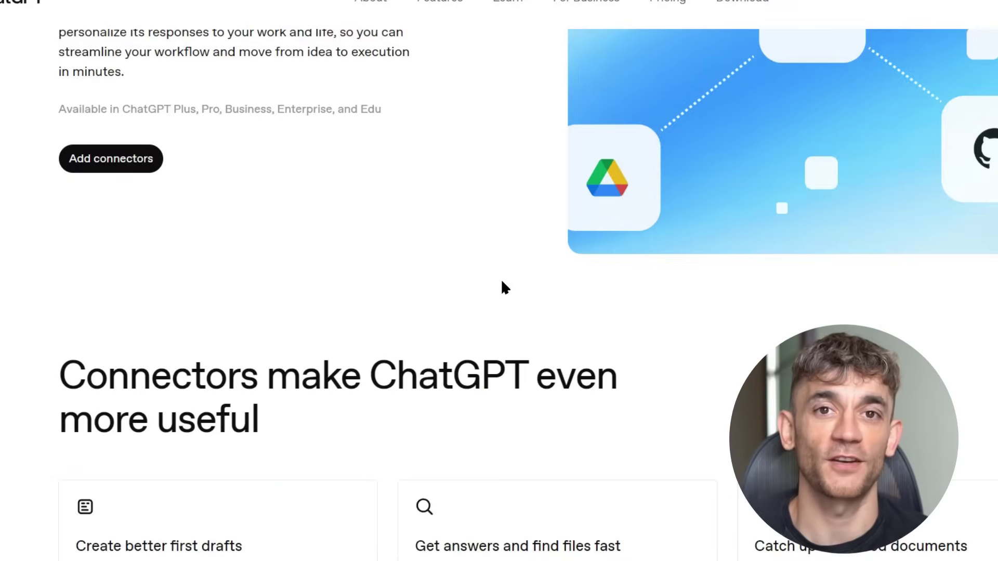
pyautogui.scroll(6, 503, 285)
pyautogui.scroll(-2, 92, 203)
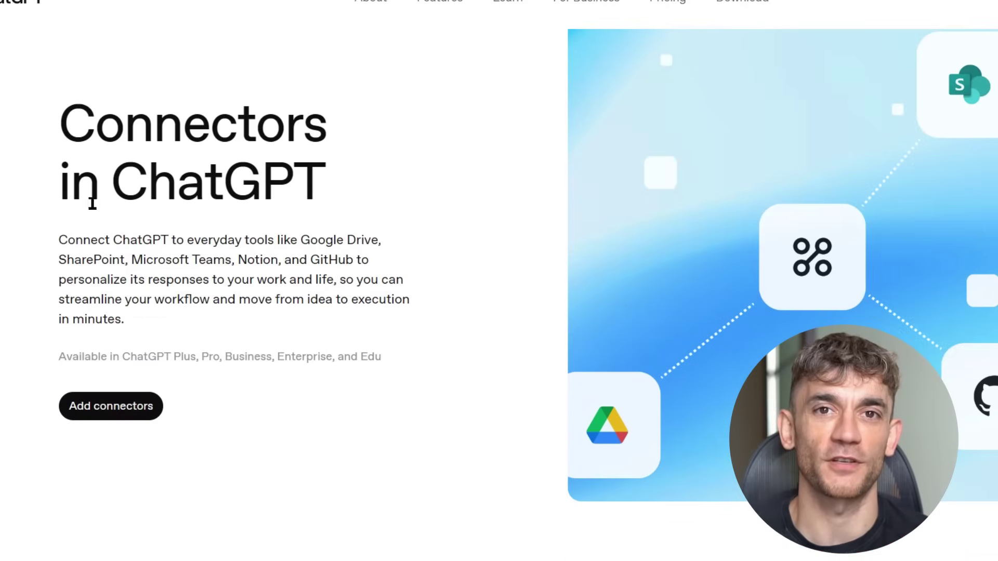
pyautogui.moveTo(68, 127); pyautogui.dragTo(330, 196)
pyautogui.click(368, 196)
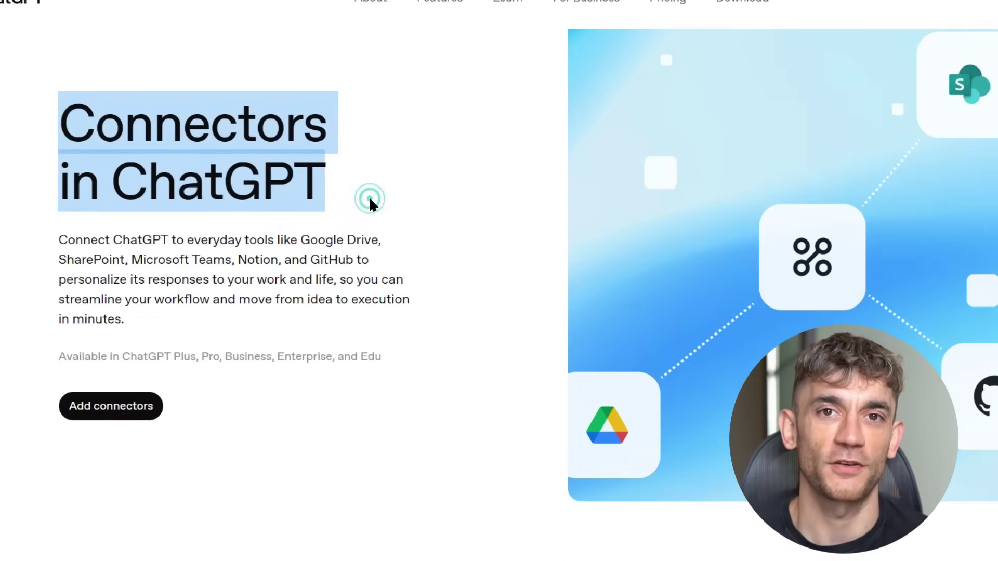
pyautogui.scroll(-10, 393, 344)
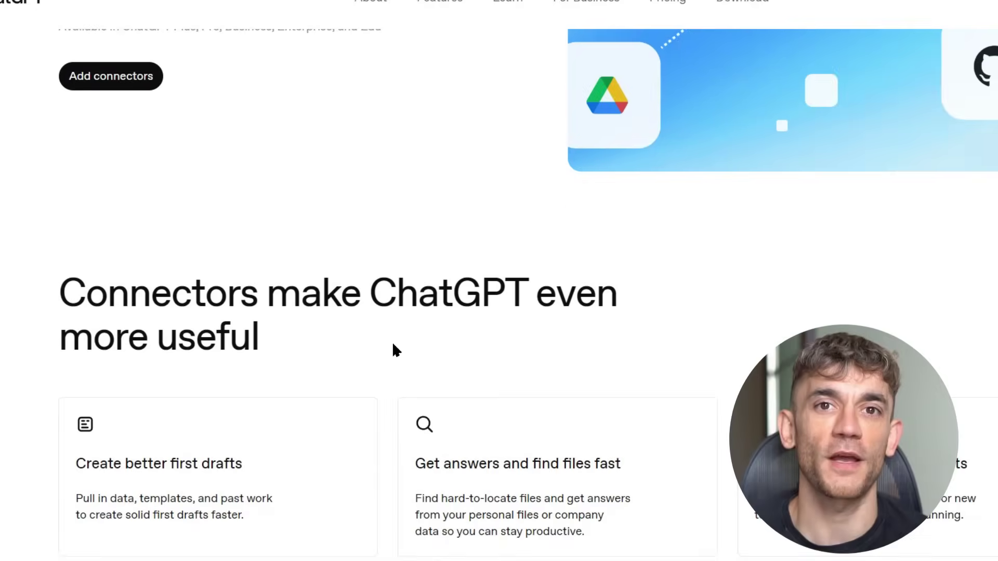
pyautogui.moveTo(56, 210); pyautogui.dragTo(302, 263)
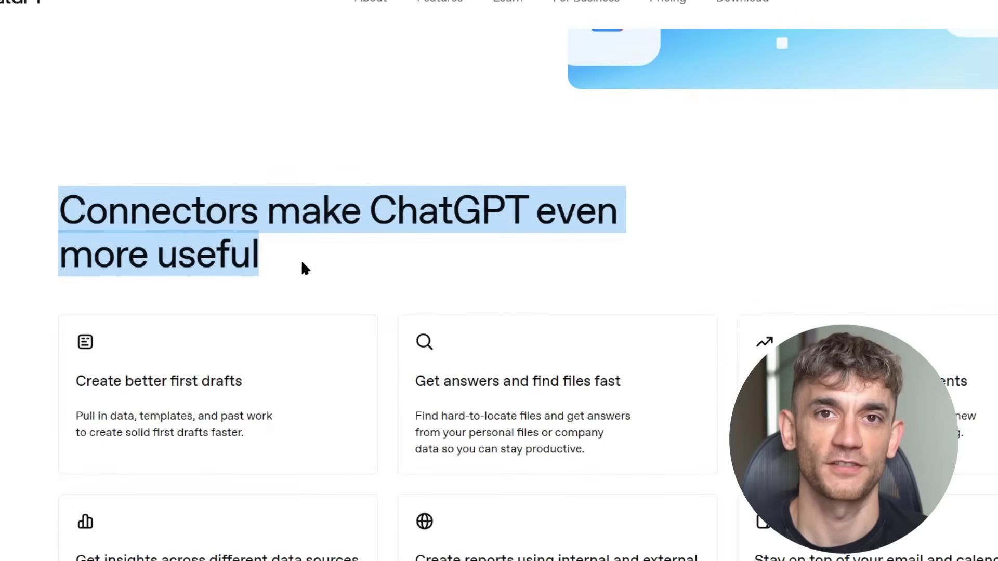
# Scroll past the connectors grid and Security section down to the FAQ
pyautogui.scroll(-6, 343, 269)
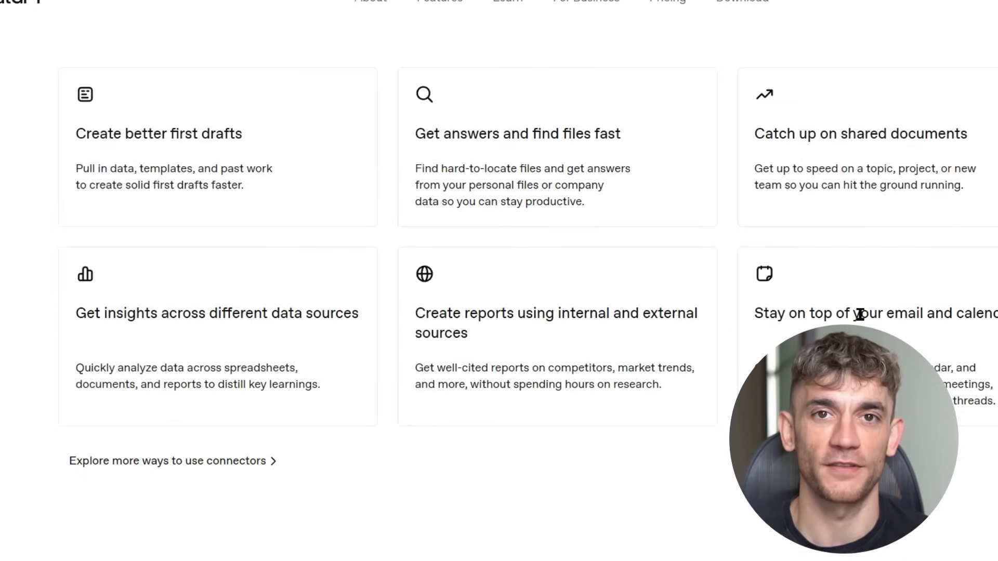
pyautogui.scroll(-13, 306, 304)
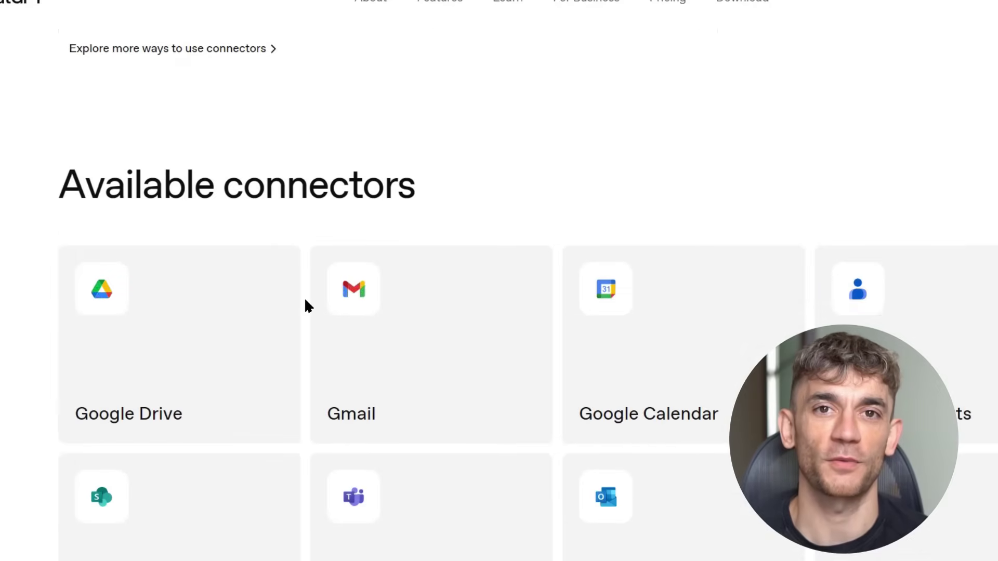
pyautogui.scroll(-7, 680, 258)
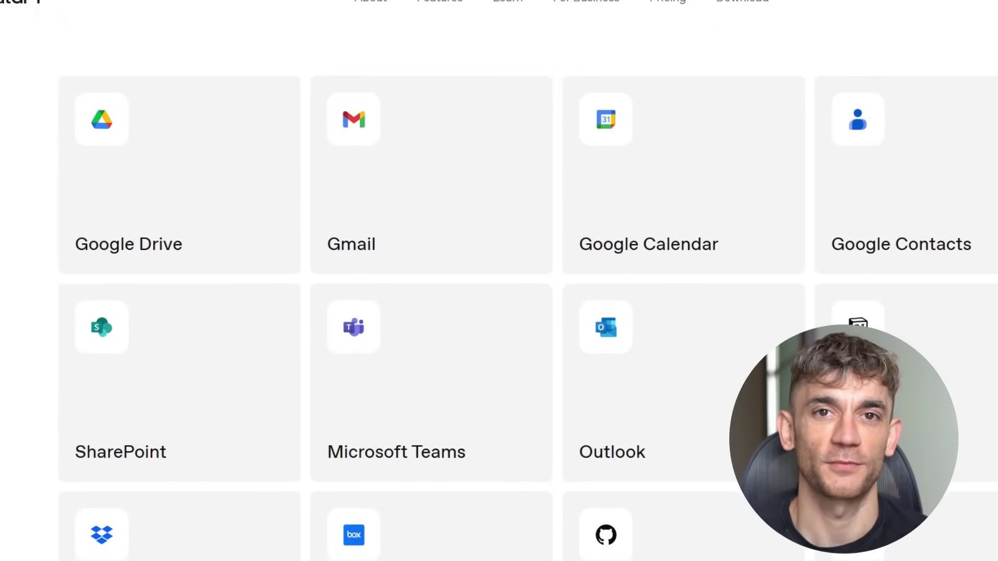
pyautogui.scroll(-10, 634, 341)
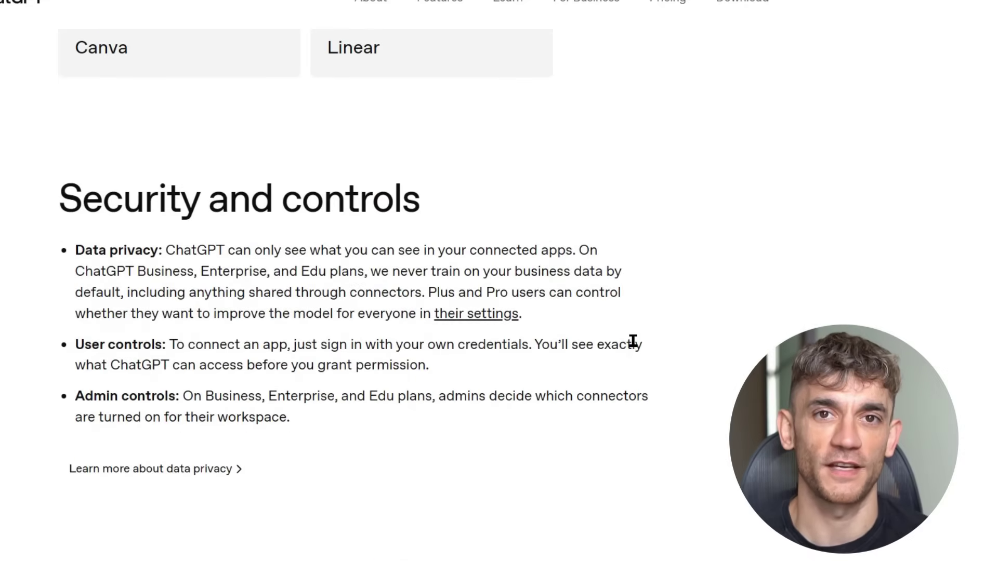
pyautogui.scroll(-10, 632, 338)
pyautogui.scroll(-9, 632, 341)
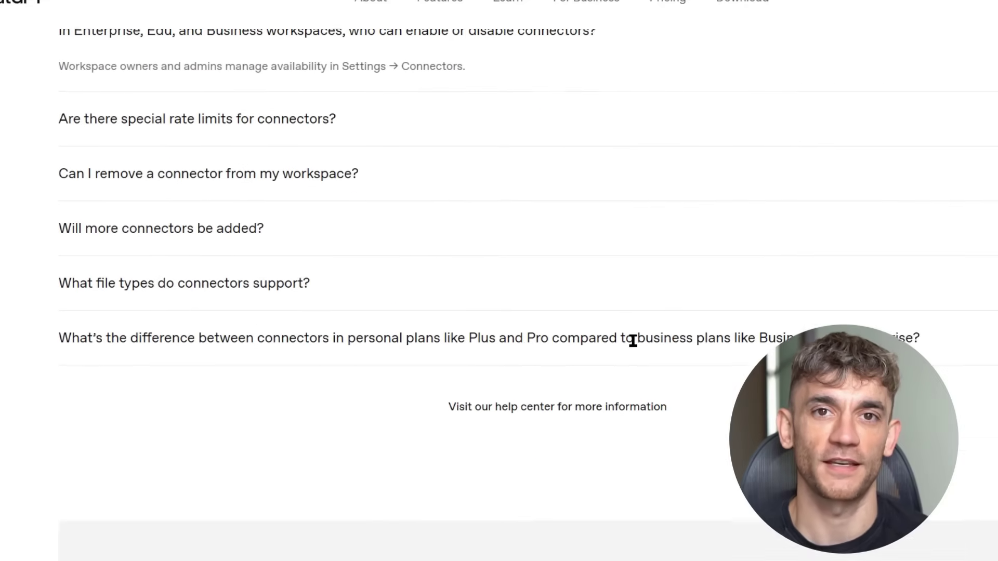
pyautogui.scroll(6, 632, 338)
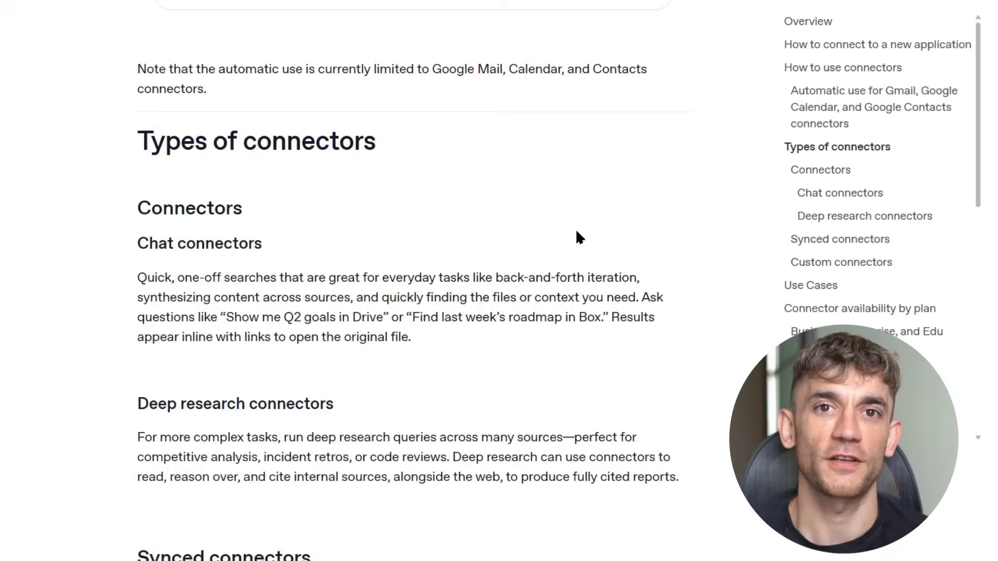
pyautogui.scroll(15, 575, 236)
pyautogui.scroll(10, 577, 245)
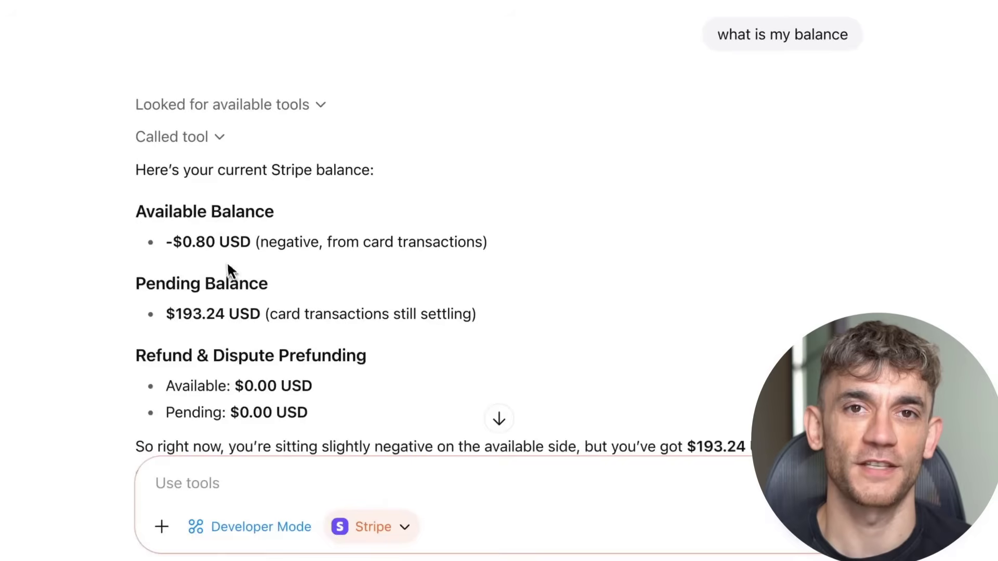
pyautogui.click(197, 144)
pyautogui.click(171, 363)
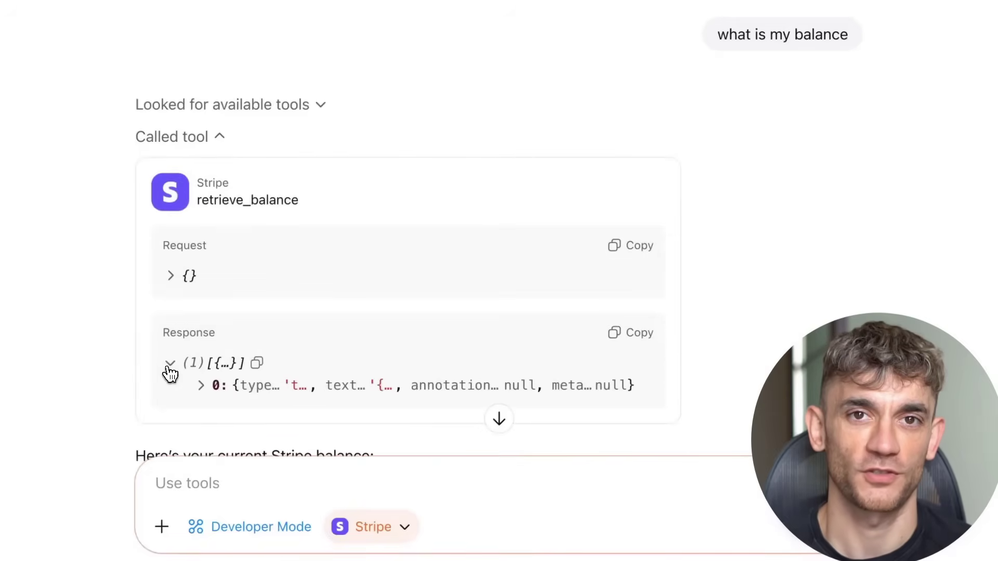
pyautogui.click(211, 142)
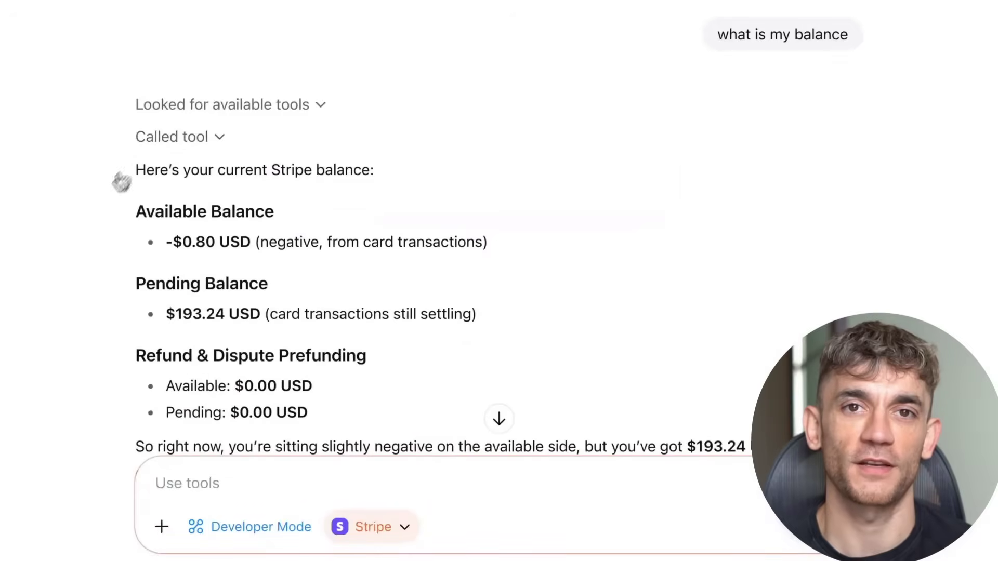
pyautogui.scroll(-2, 89, 237)
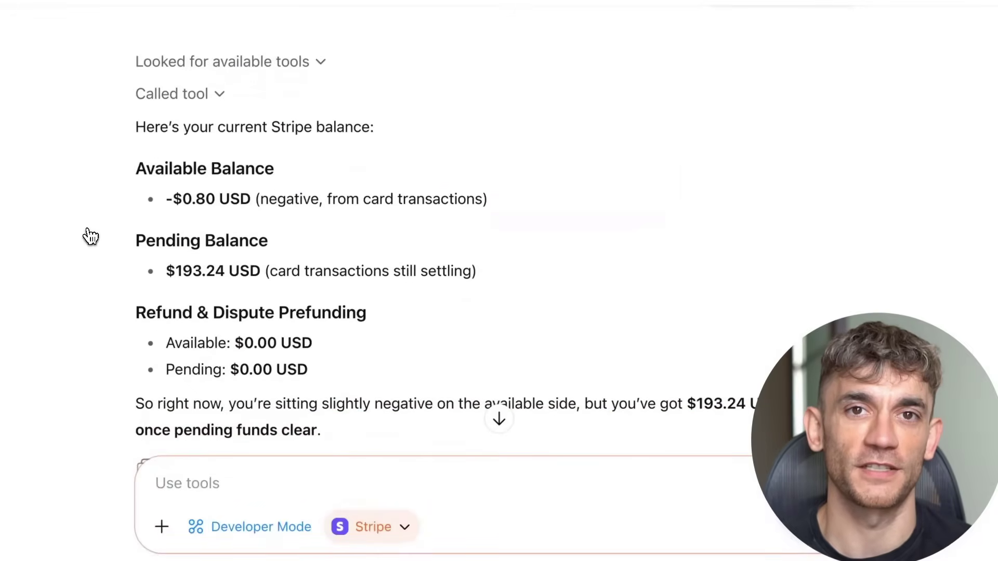
pyautogui.scroll(-1, 90, 236)
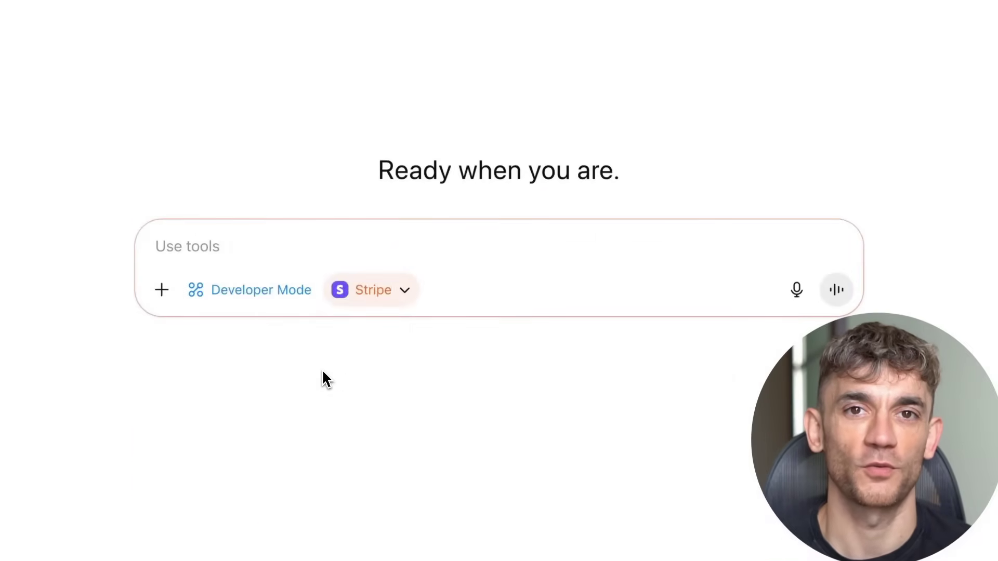
# Ask ChatGPT to invoice the named customer for the ChatGPT Pro product, fixing a typo in the name
pyautogui.write('c')
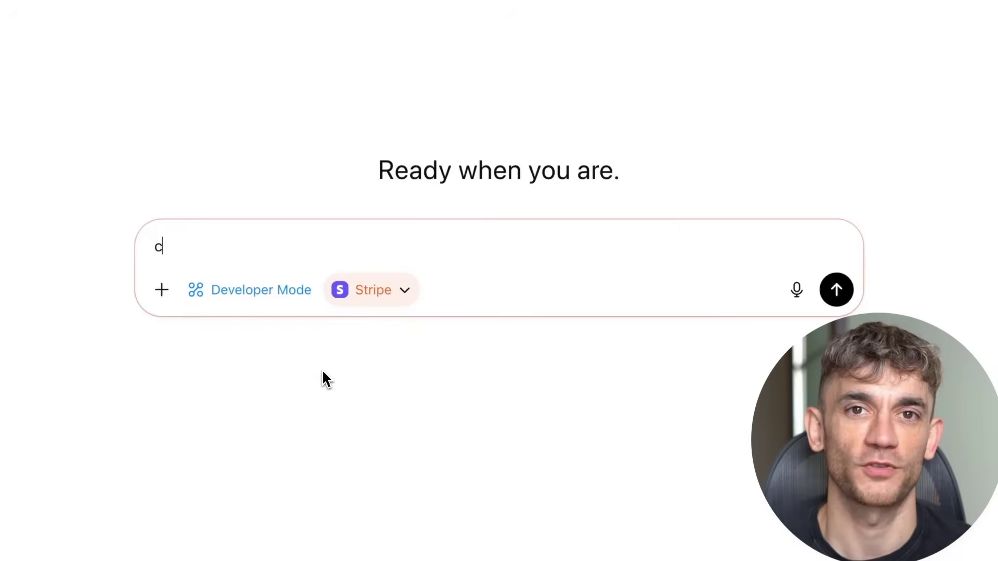
pyautogui.write('reate an invoice for ediwn')
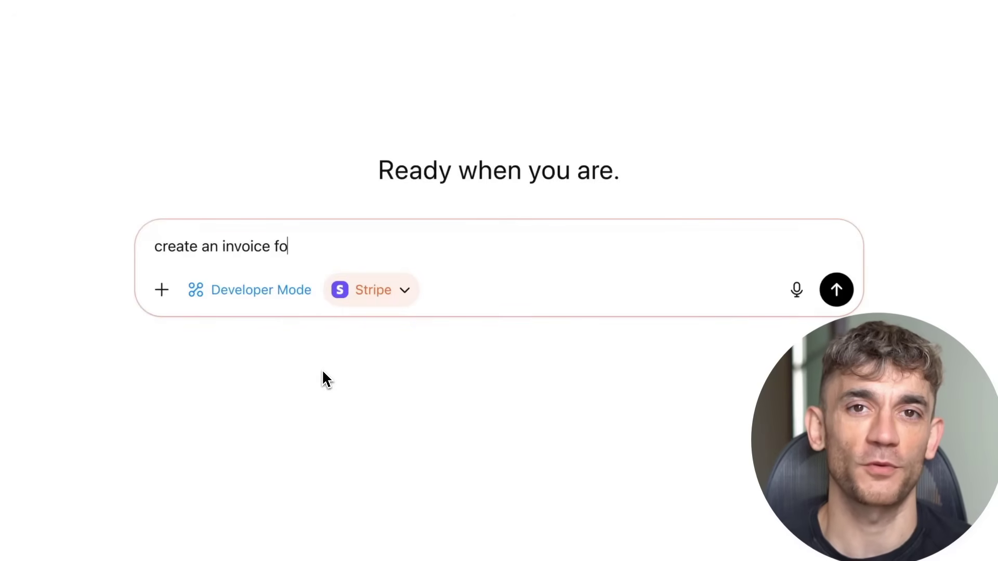
pyautogui.press('BackSpace')
pyautogui.press('BackSpace')
pyautogui.press('BackSpace')
pyautogui.write('win arbus and charge them for chat')
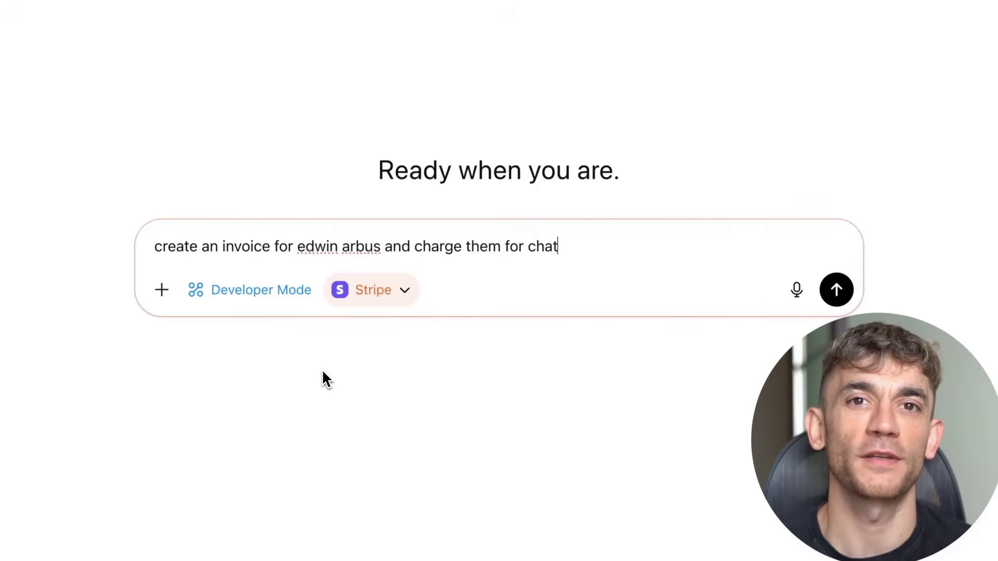
pyautogui.write('gpt pro product')
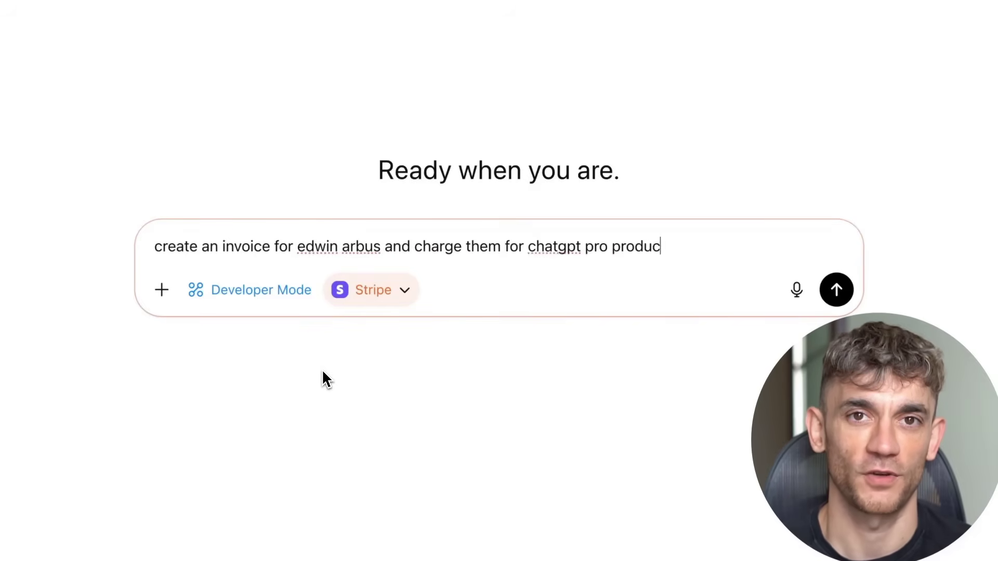
pyautogui.press('Return')
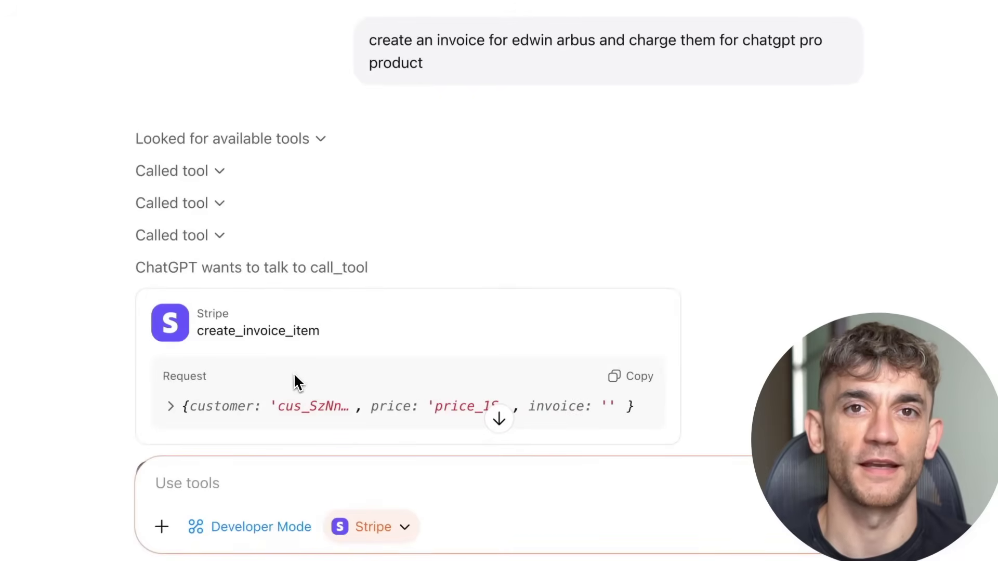
# Approve create_invoice_item and finalize_invoice, remembering the choice, and open the $200.00 invoice's pay page
pyautogui.scroll(-2, 294, 372)
pyautogui.click(274, 395)
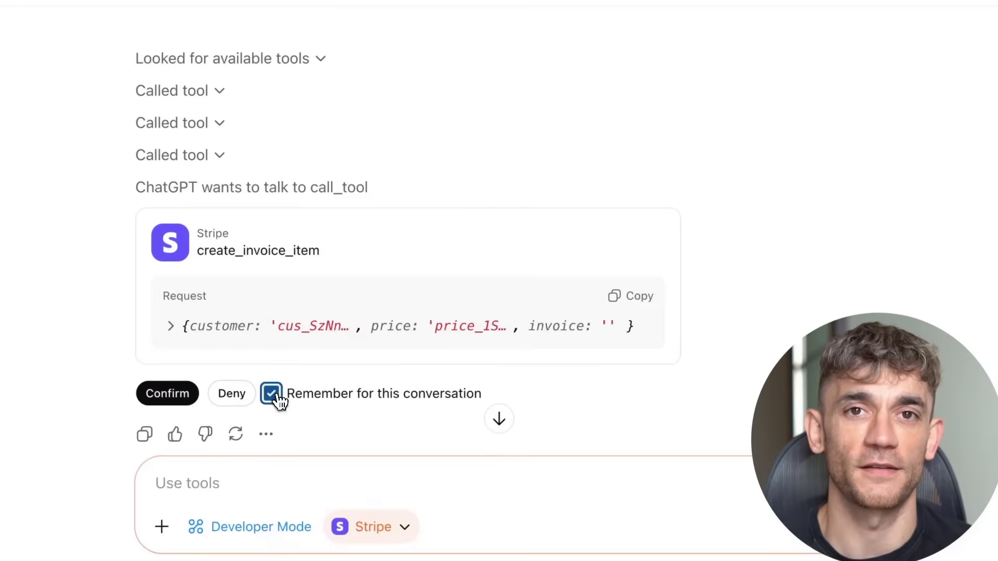
pyautogui.click(179, 402)
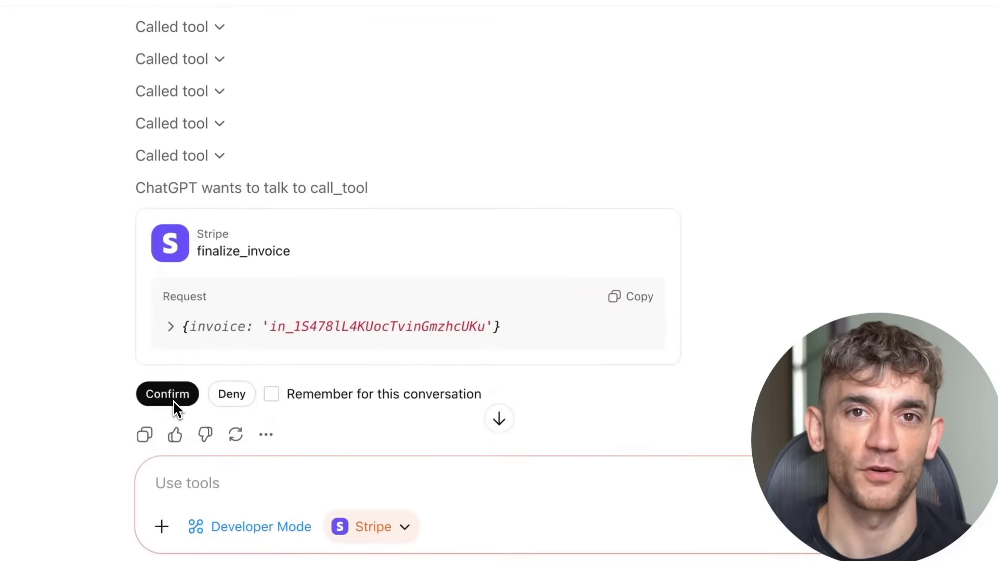
pyautogui.click(174, 401)
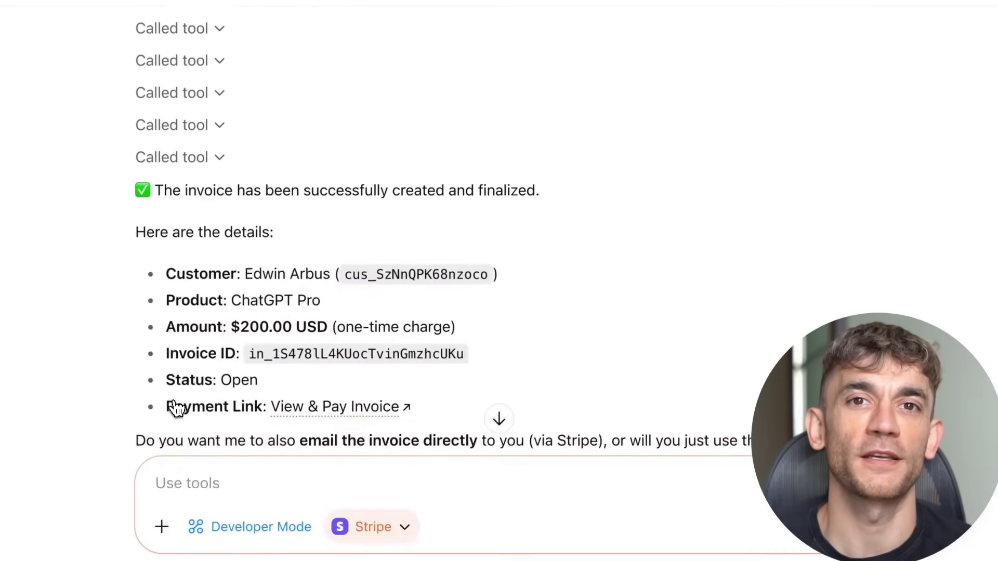
pyautogui.click(307, 375)
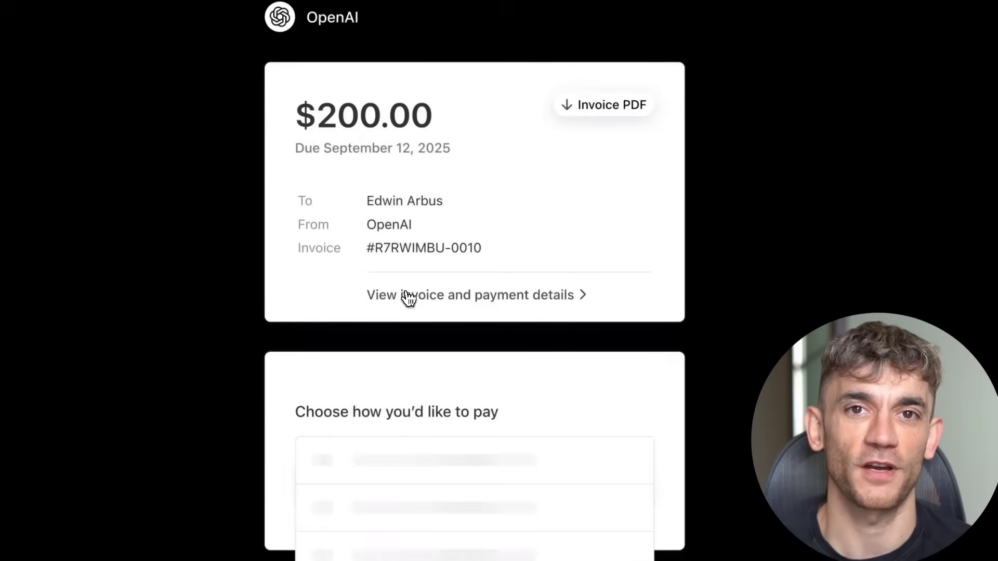
# View the invoice's payment details, then enable Zapier alongside Stripe in a new chat
pyautogui.click(405, 295)
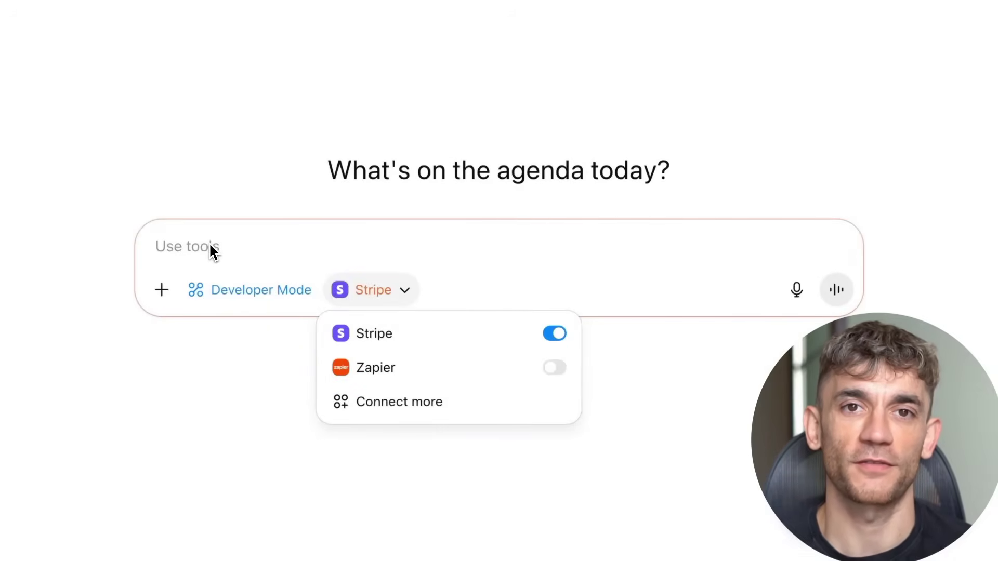
pyautogui.click(548, 369)
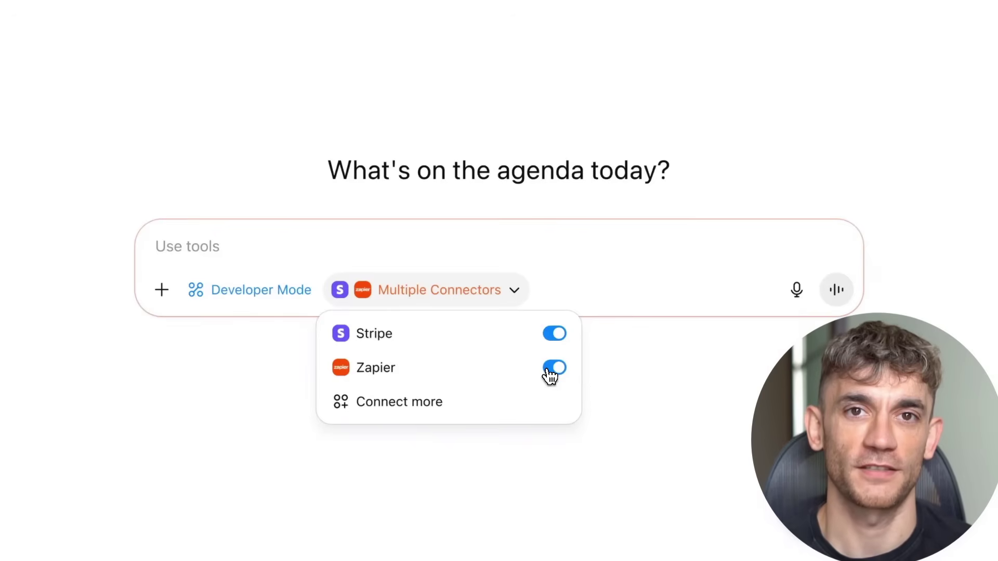
pyautogui.click(362, 245)
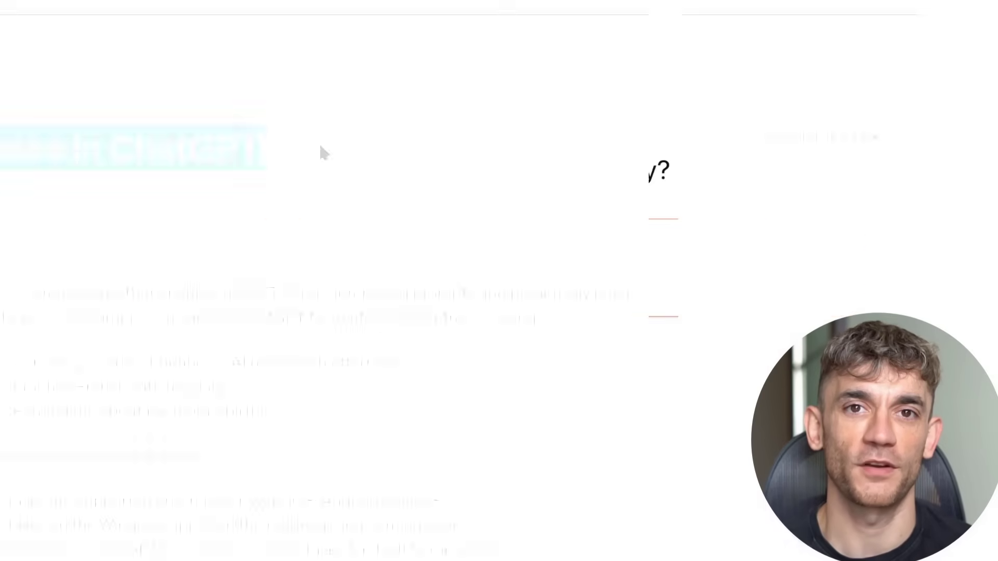
# Highlight the Tasks article's subtitle and update date, then read down to 'Setting up a task'
pyautogui.scroll(-3, 357, 182)
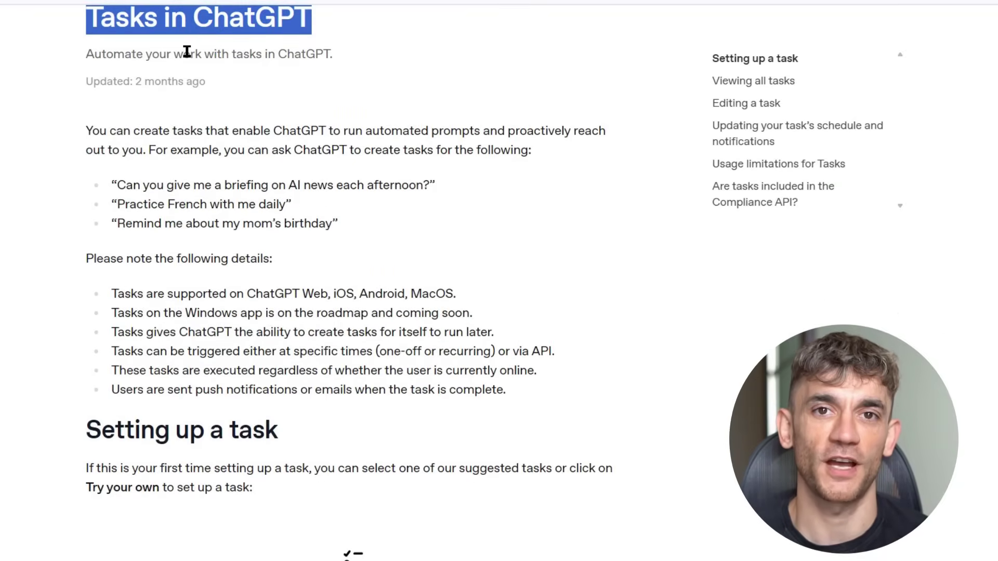
pyautogui.moveTo(203, 53); pyautogui.dragTo(207, 82)
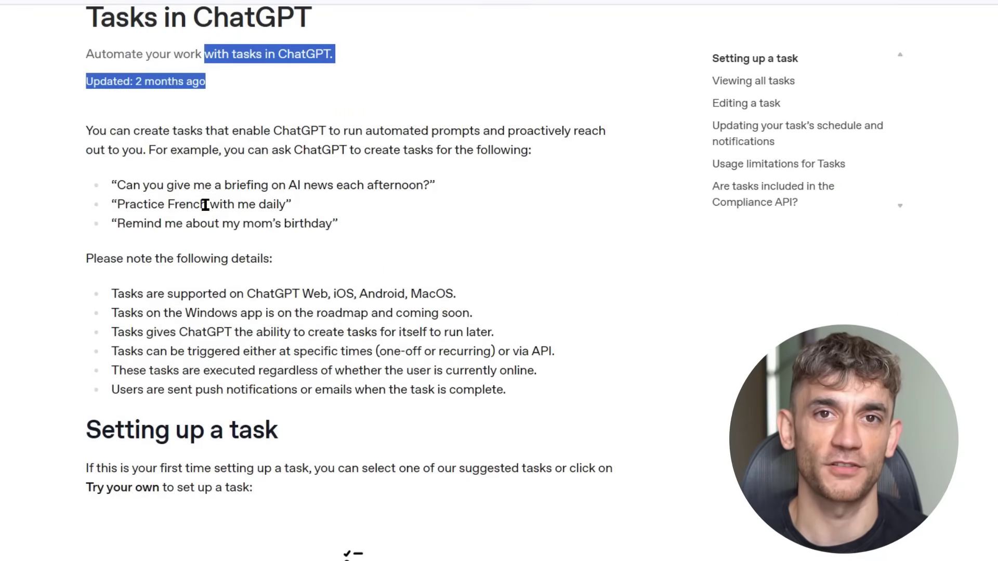
pyautogui.click(635, 200)
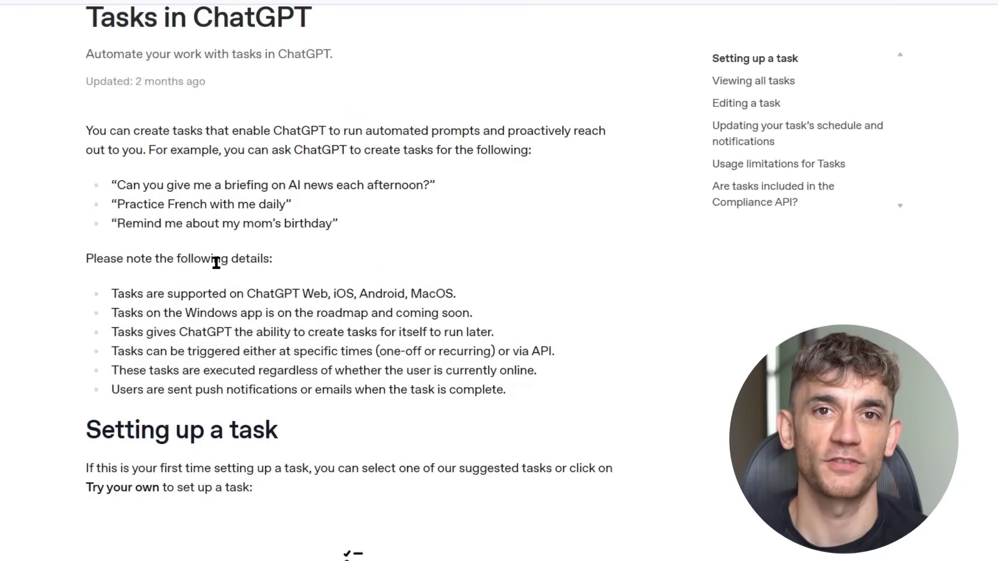
pyautogui.scroll(-2, 145, 270)
pyautogui.scroll(-4, 411, 352)
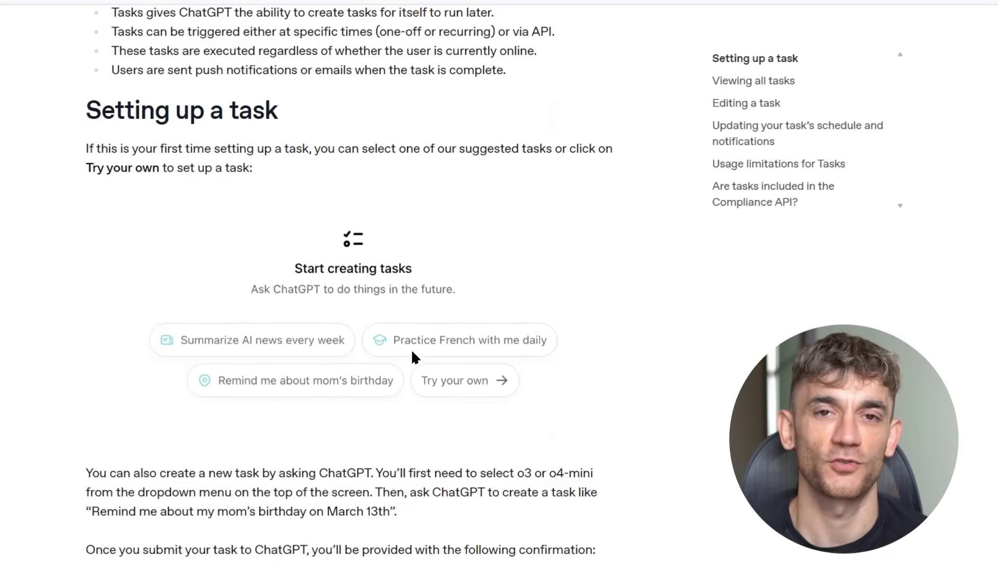
pyautogui.scroll(-2, 412, 354)
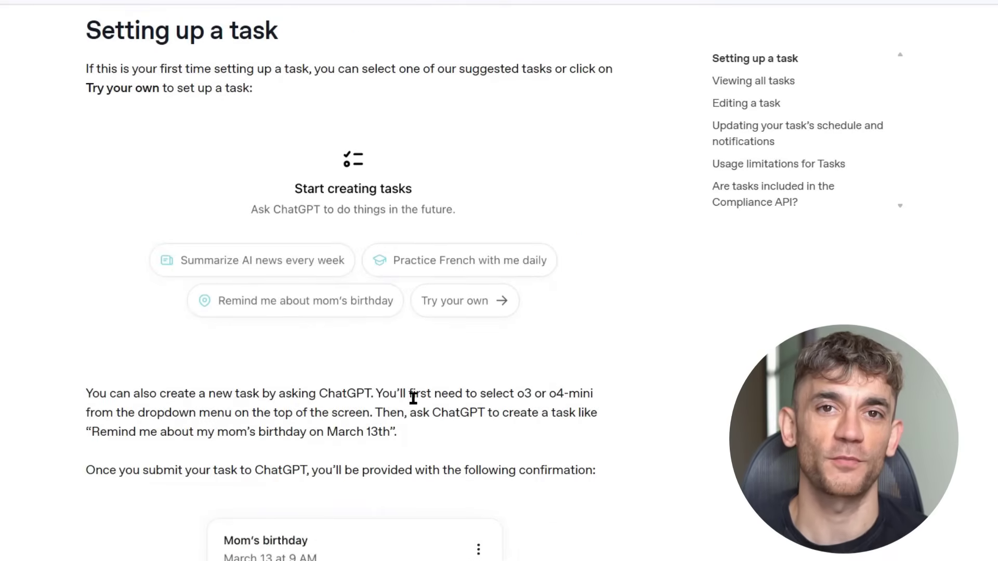
pyautogui.scroll(-3, 327, 504)
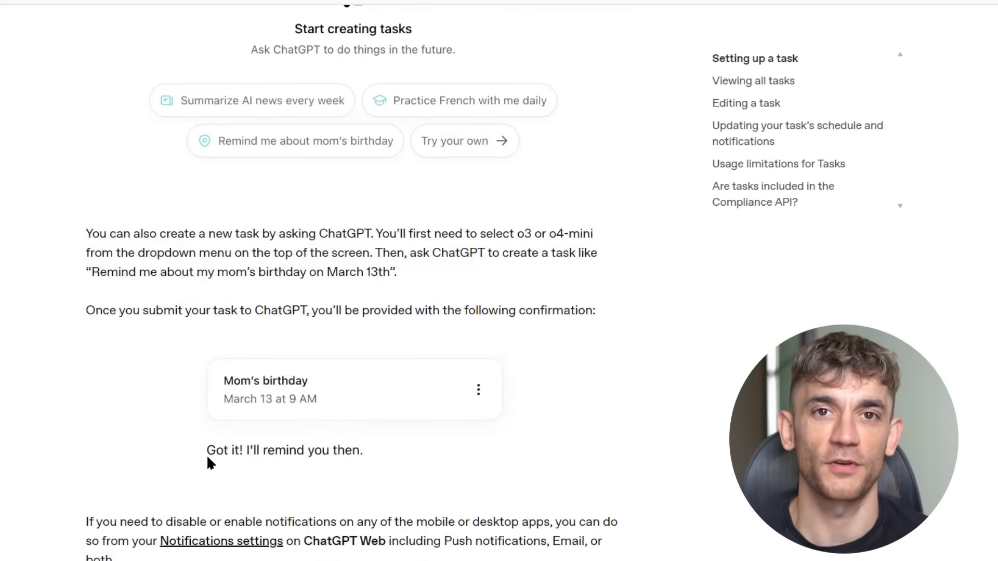
# Continue through the desktop notification instructions to the 'Notifications blocked' Chrome image
pyautogui.click(210, 451)
pyautogui.click(330, 463)
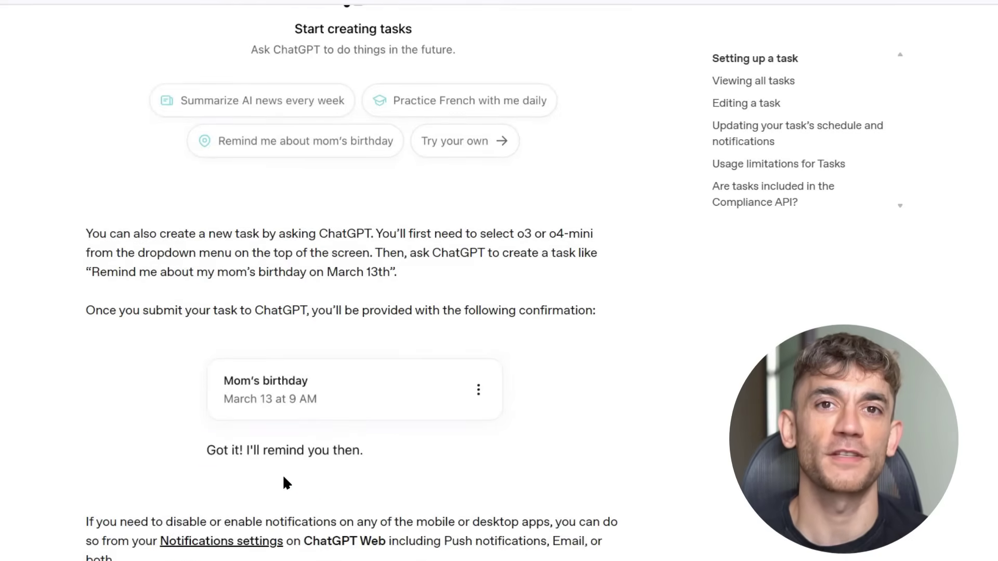
pyautogui.scroll(-5, 133, 396)
pyautogui.scroll(-8, 115, 389)
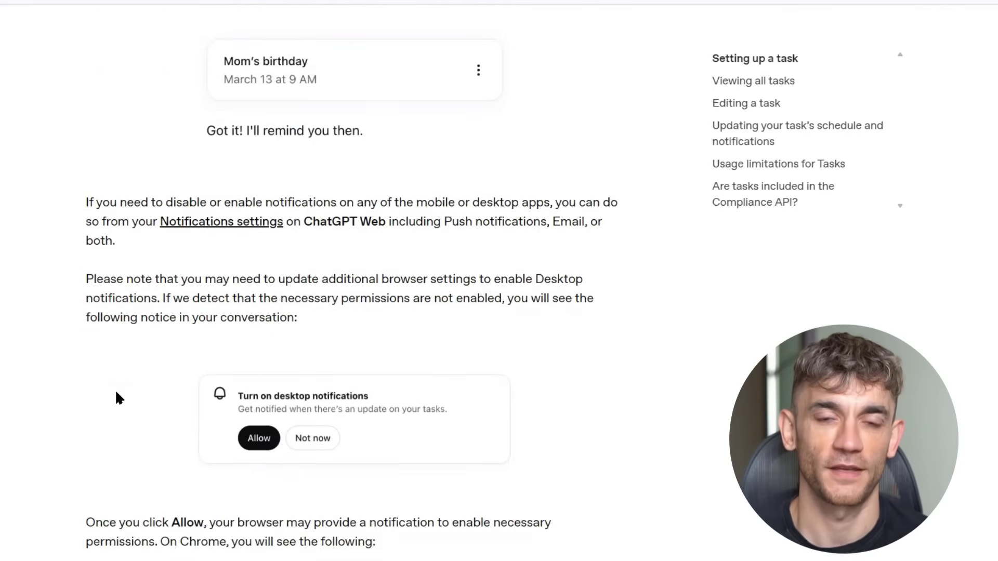
pyautogui.scroll(-1, 118, 391)
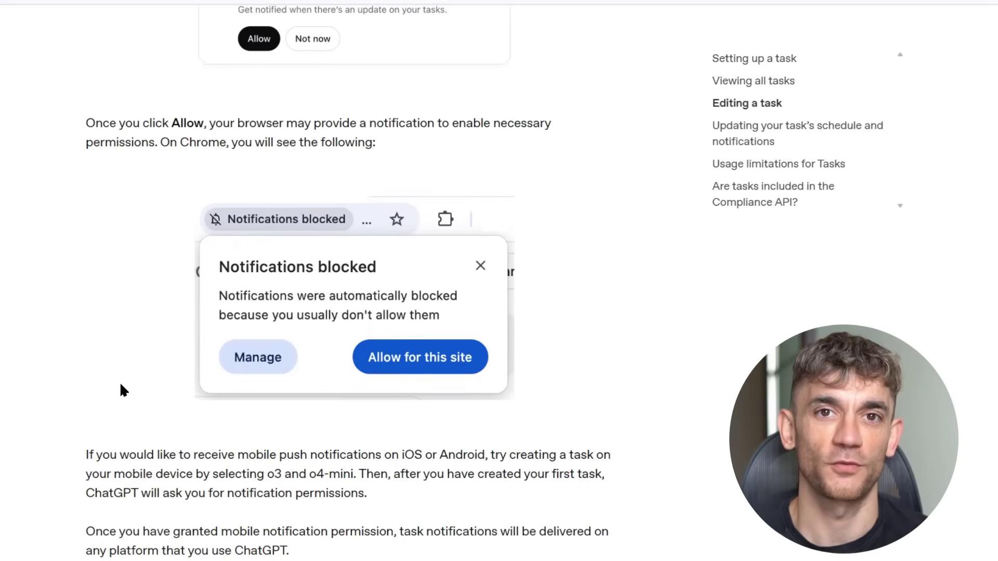
pyautogui.scroll(-1, 305, 333)
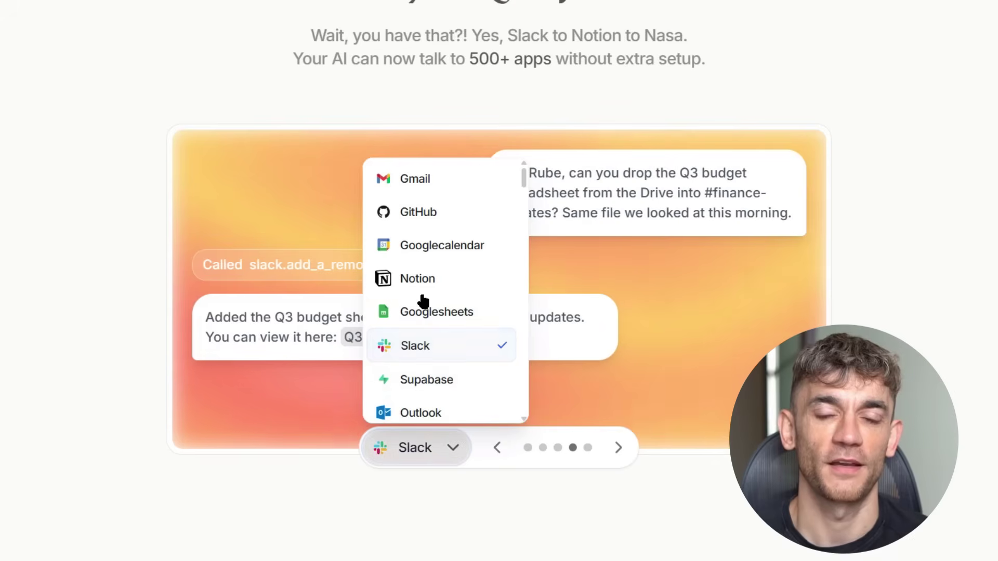
# Switch the Rube demo conversation from the Gmail example to the Slack example
pyautogui.click(431, 184)
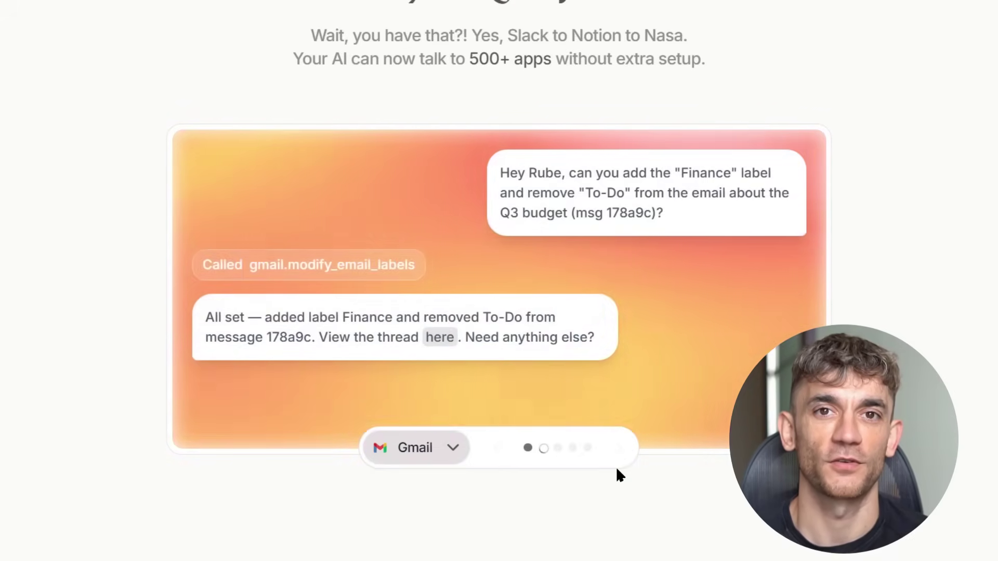
pyautogui.click(454, 447)
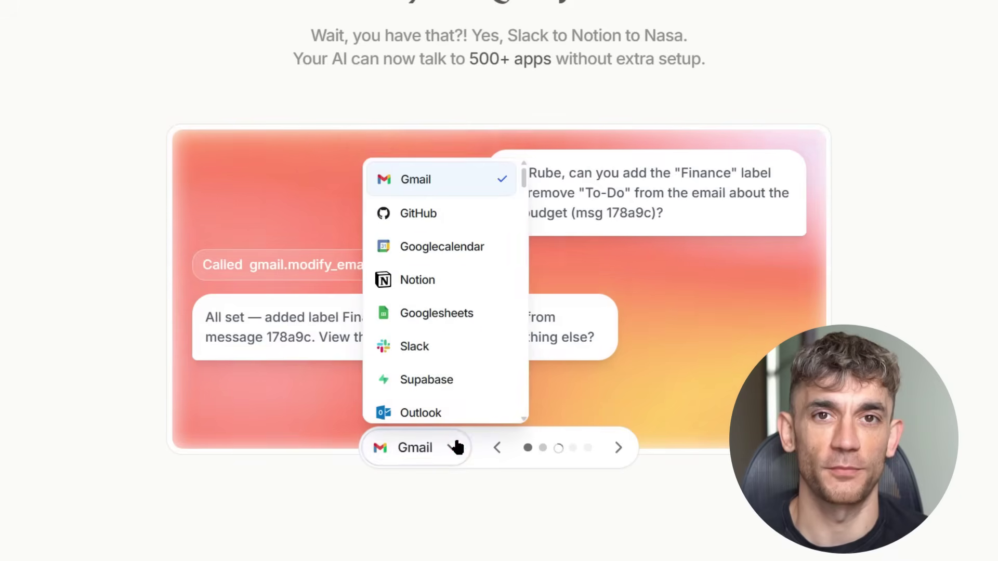
pyautogui.click(429, 346)
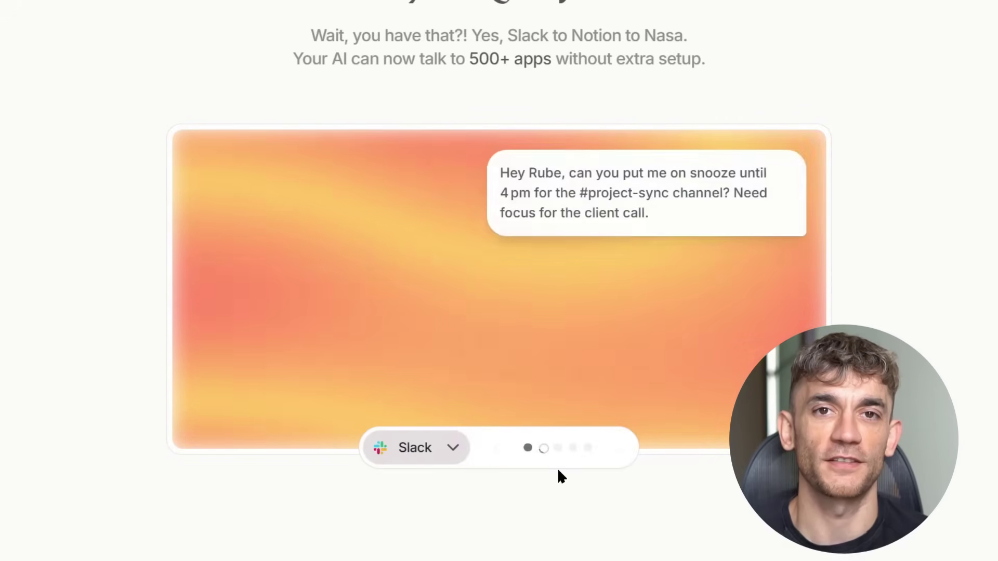
# Expand the FAQ 'How is my data handled during processing?' and highlight its data-isolation answer
pyautogui.scroll(-20, 558, 467)
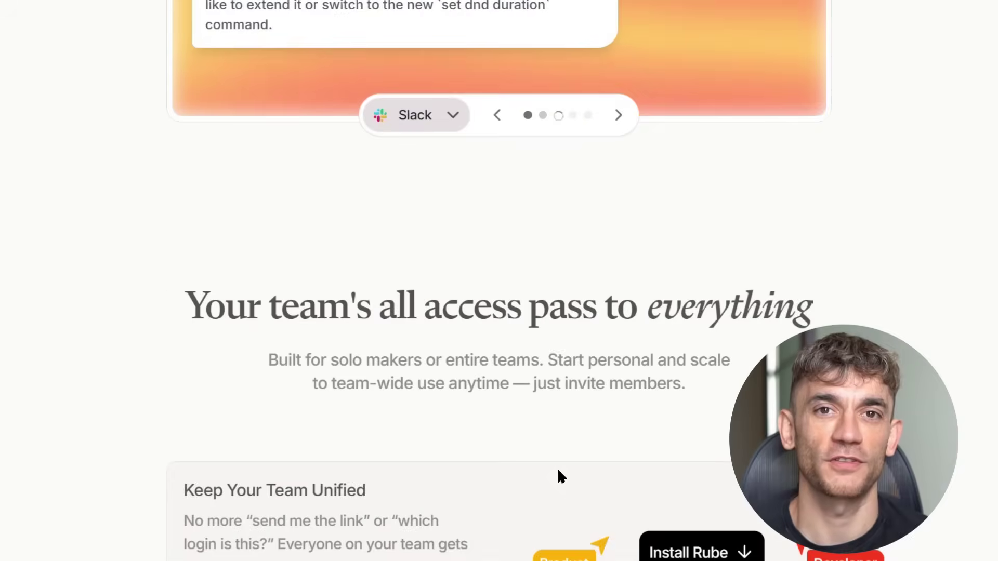
pyautogui.click(513, 282)
pyautogui.moveTo(176, 312); pyautogui.dragTo(651, 365)
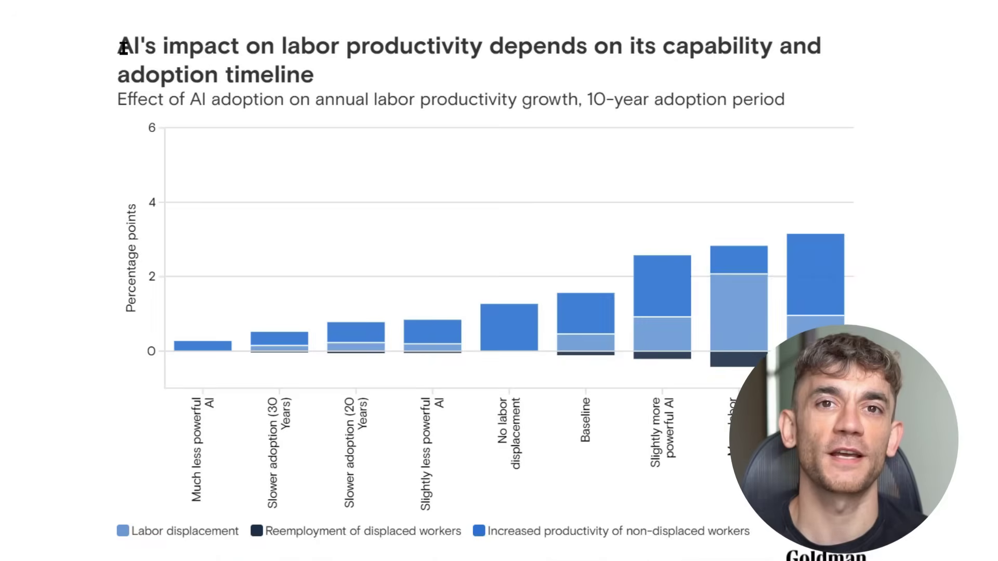
# Highlight the labor productivity chart title and read the Much more powerful AI bar's tooltip values
pyautogui.moveTo(116, 48); pyautogui.dragTo(585, 70)
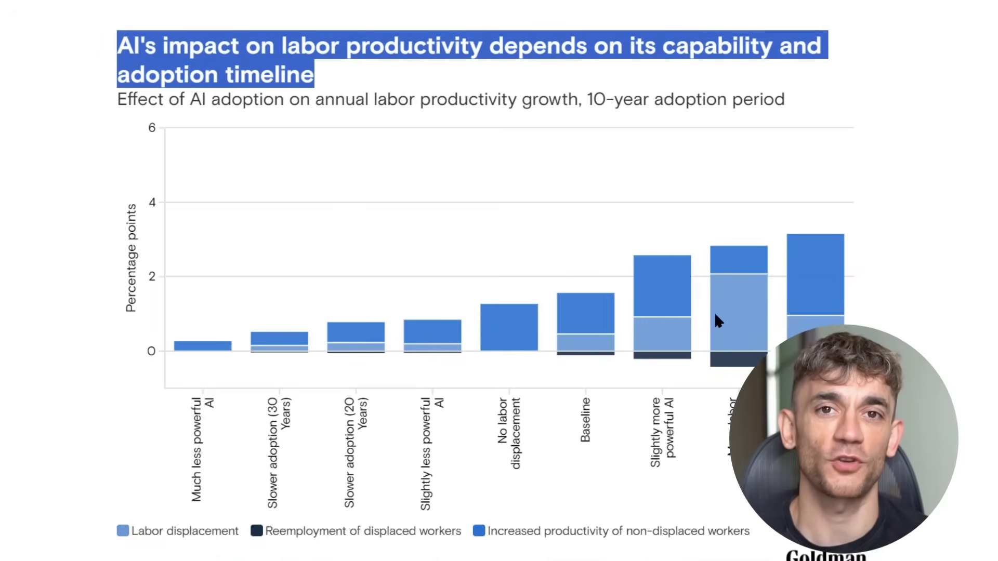
pyautogui.moveTo(827, 274)
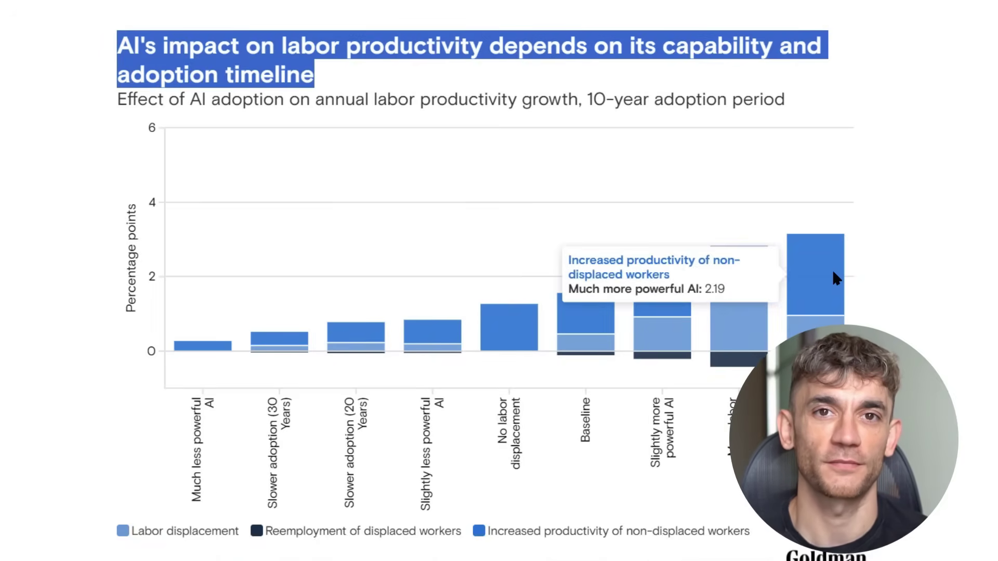
pyautogui.moveTo(826, 335)
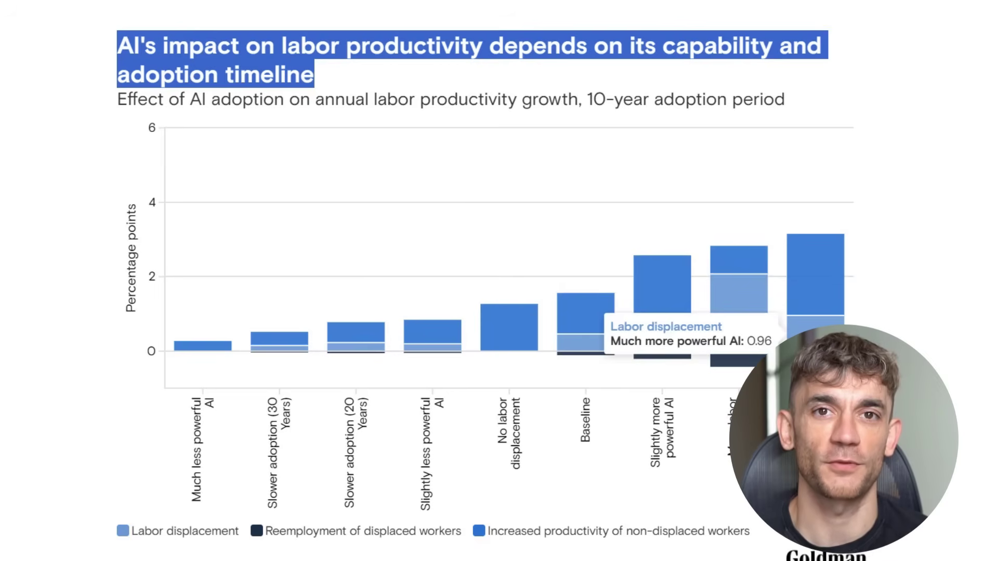
pyautogui.moveTo(816, 357)
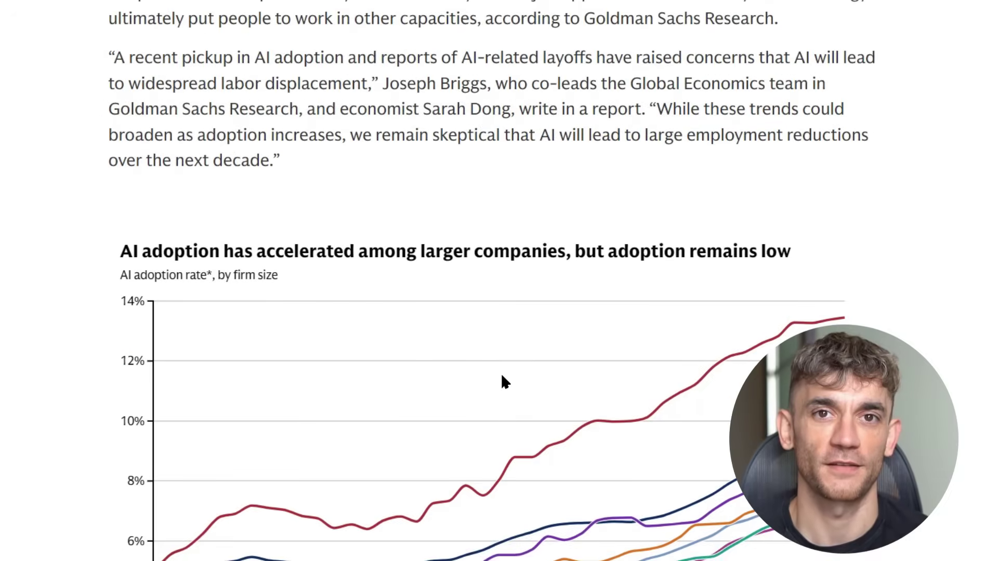
# Scroll down to the AI adoption by firm size chart
pyautogui.scroll(-3, 502, 375)
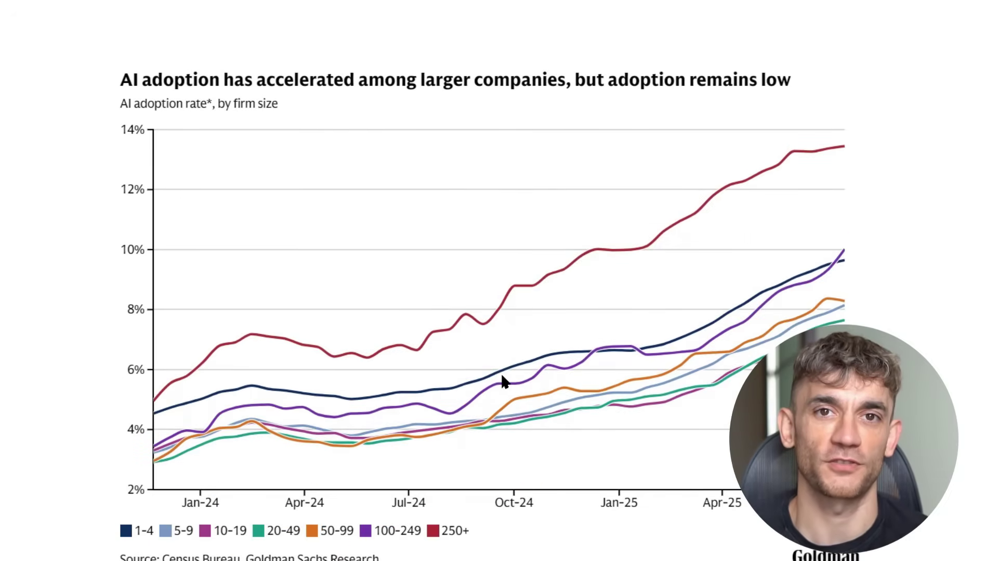
pyautogui.scroll(-1, 502, 382)
pyautogui.scroll(1, 503, 382)
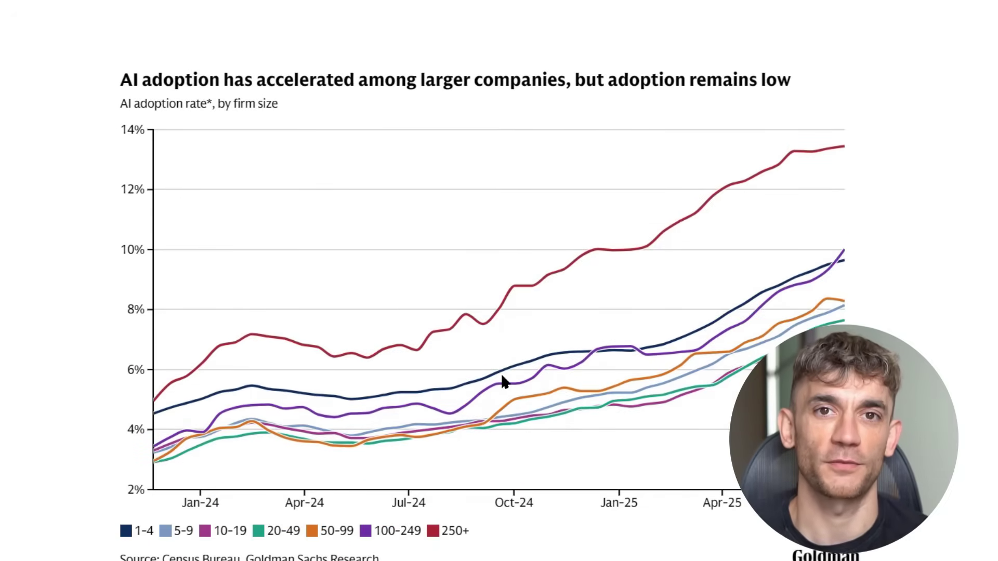
pyautogui.scroll(-6, 503, 382)
pyautogui.scroll(6, 501, 378)
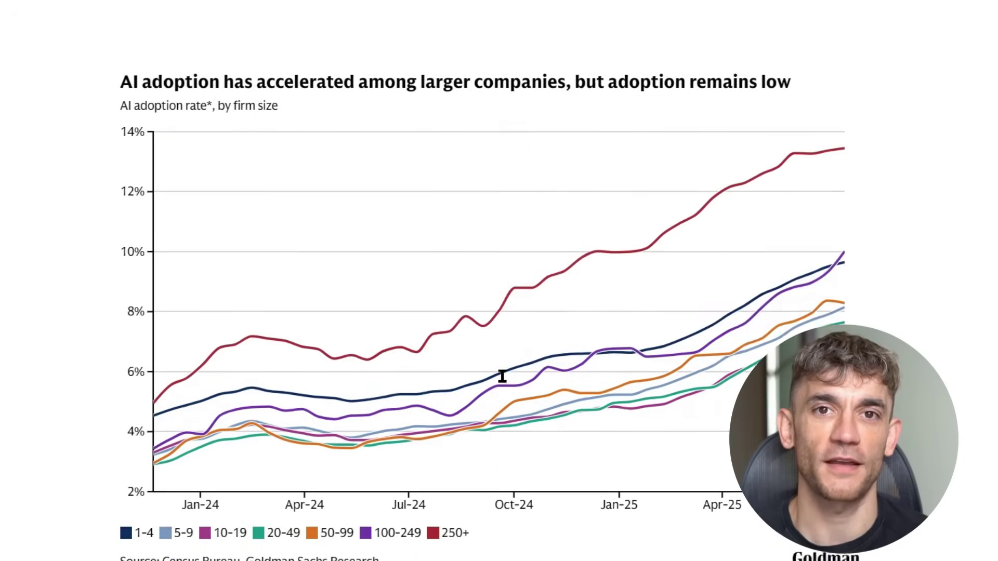
pyautogui.scroll(2, 54, 148)
pyautogui.scroll(-2, 66, 151)
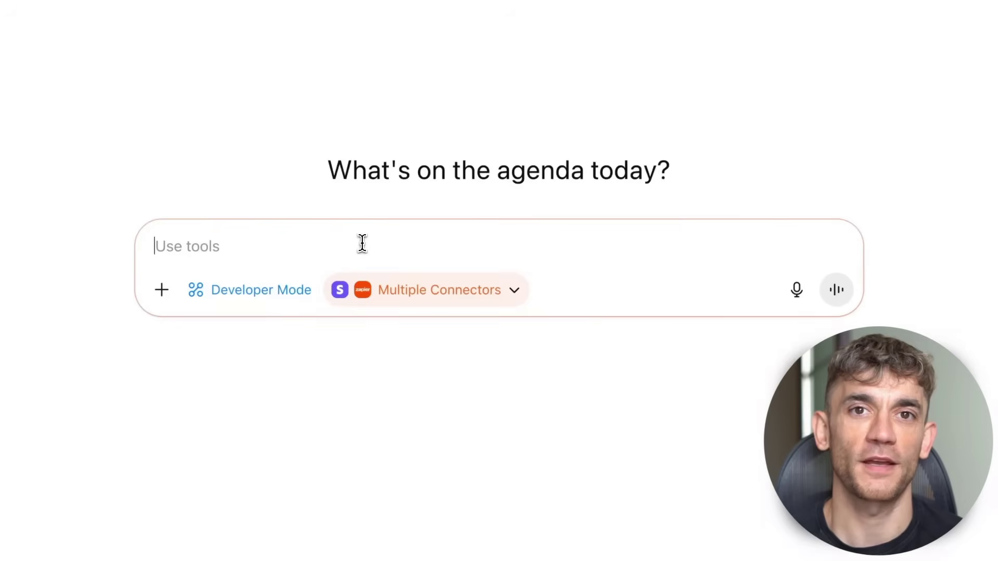
# Have ChatGPT refund the customer via Stripe and DM them, then view the $200 refund DM in Slack
pyautogui.write('refund edwin arbus and the')
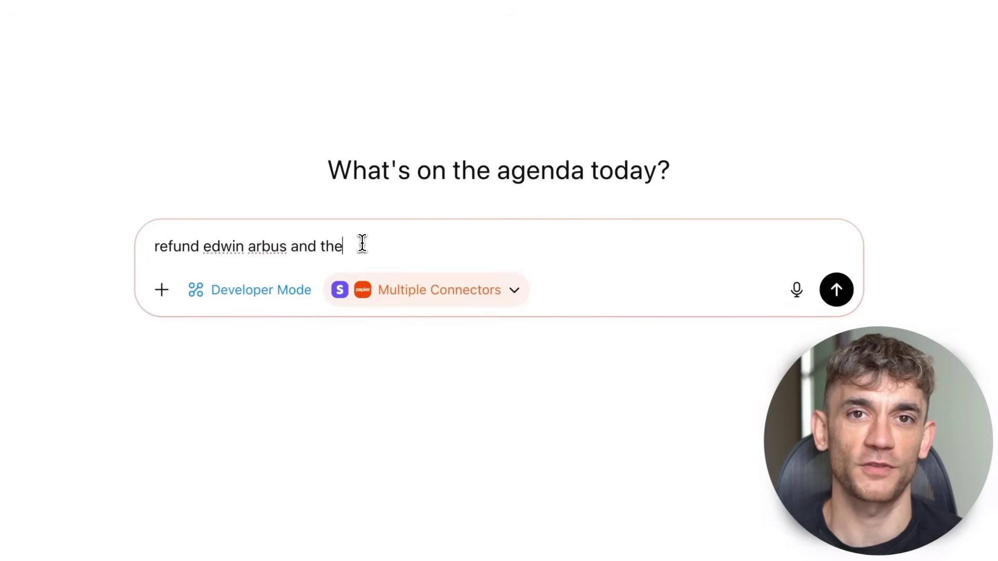
pyautogui.write('n DM them')
pyautogui.press('Return')
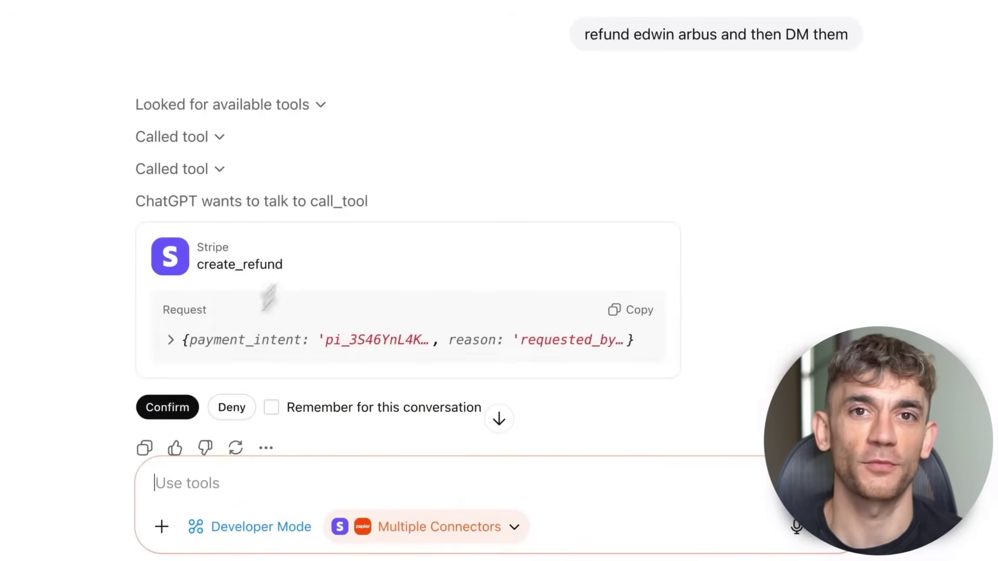
pyautogui.click(171, 411)
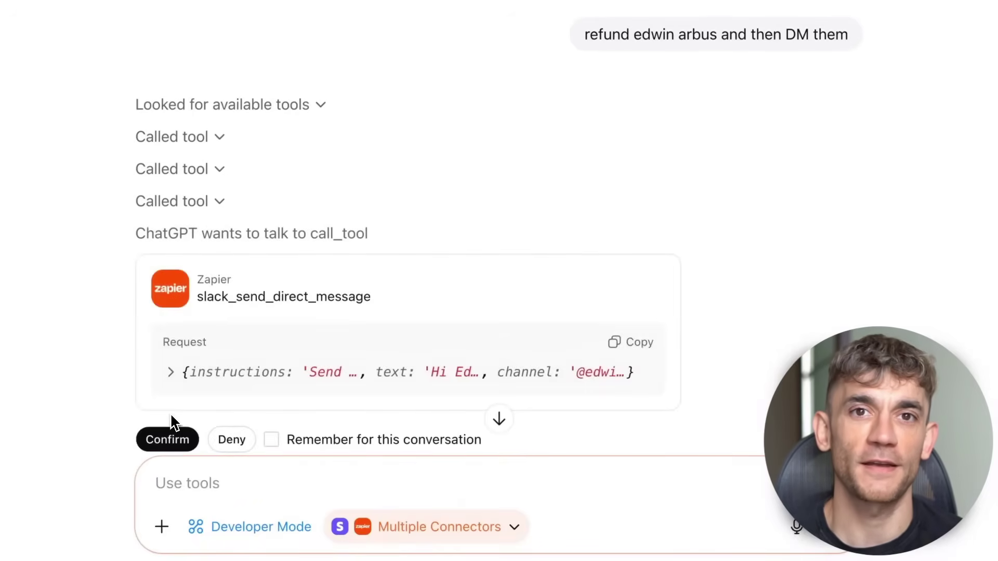
pyautogui.click(168, 437)
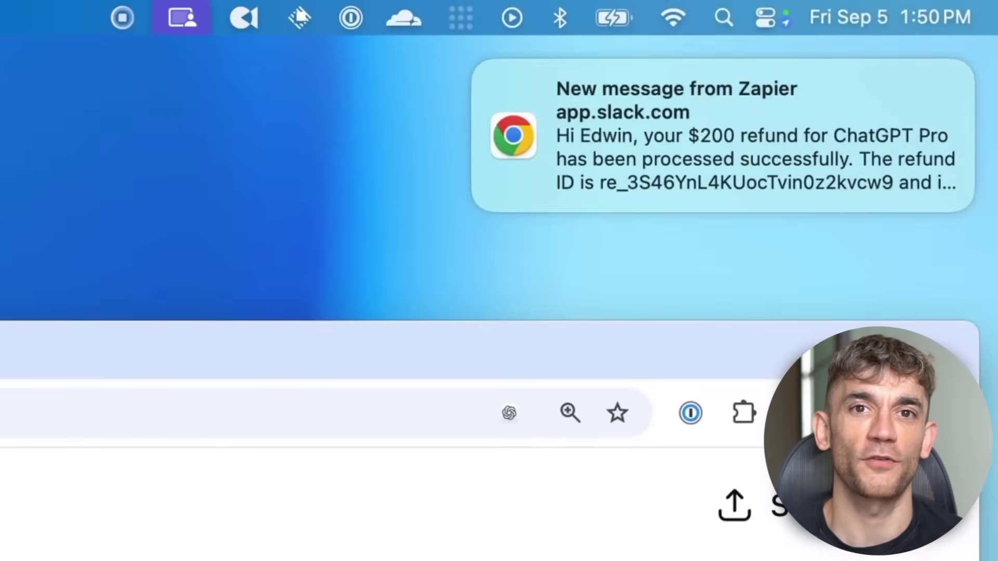
pyautogui.click(644, 169)
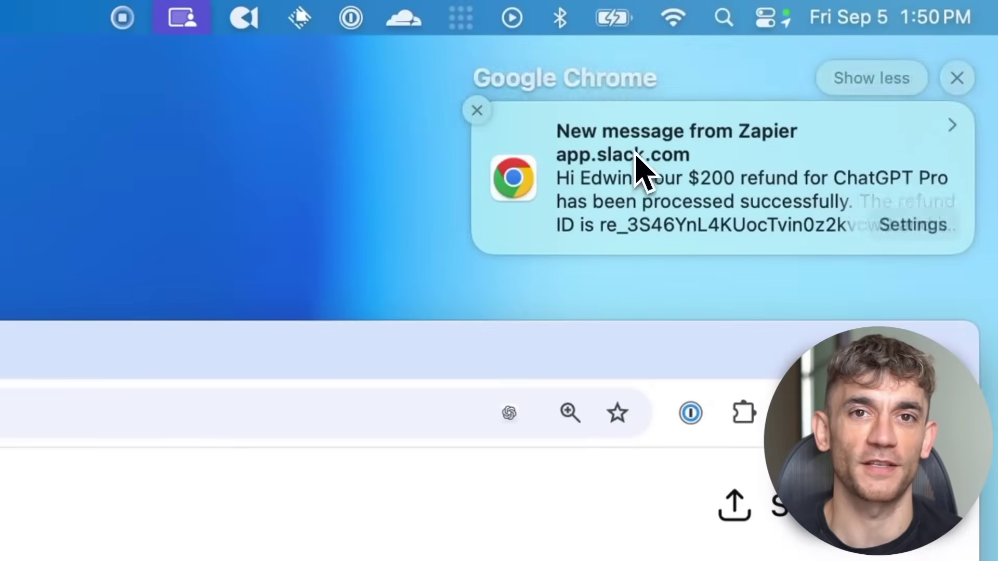
pyautogui.click(648, 163)
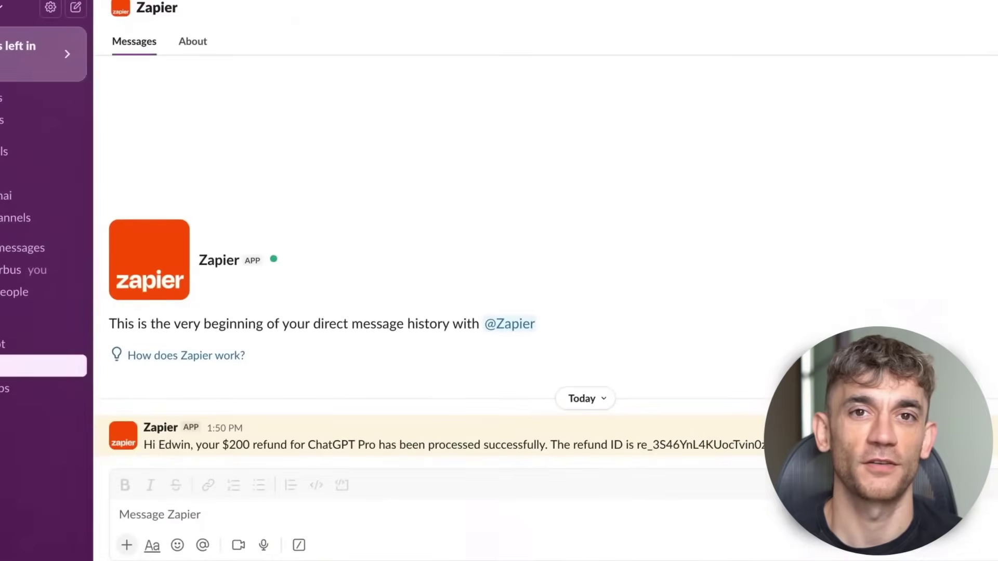